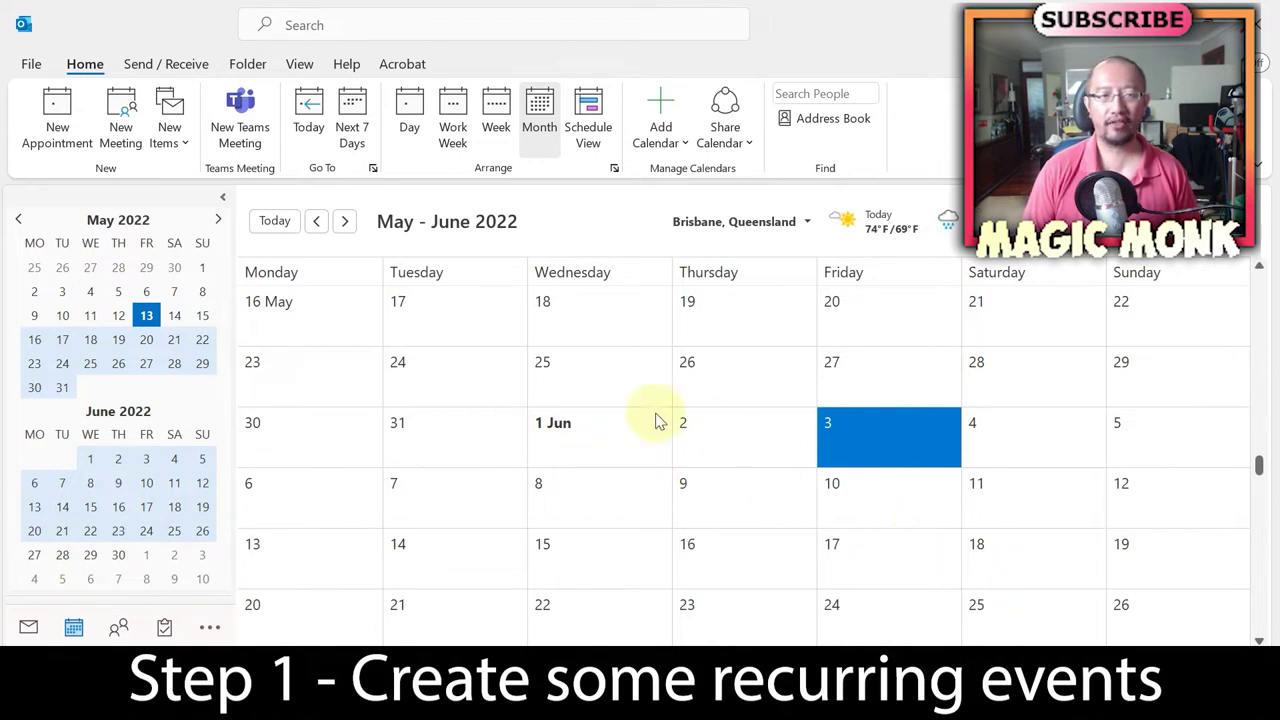
Move the month calendar back to show May 2022 from 2 May, and select Saturday 14 May
{"action": "left_click", "coordinate": [316, 221]}
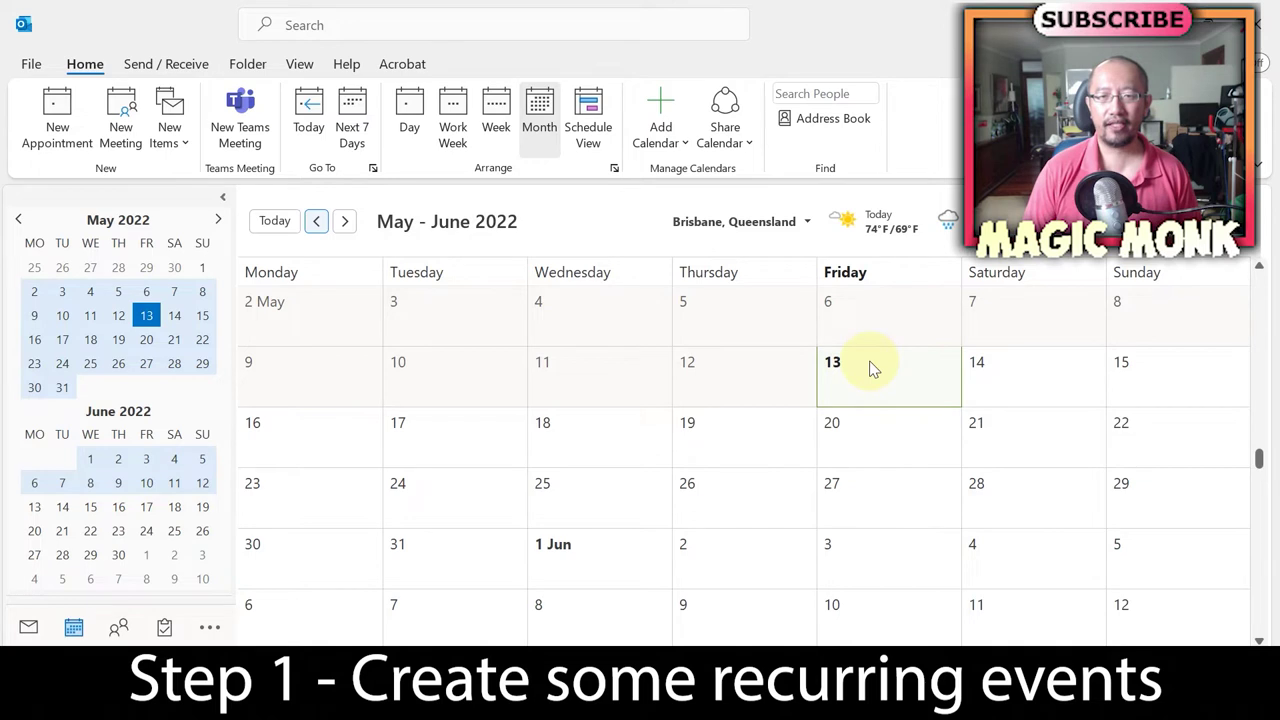
{"action": "left_click", "coordinate": [1008, 378]}
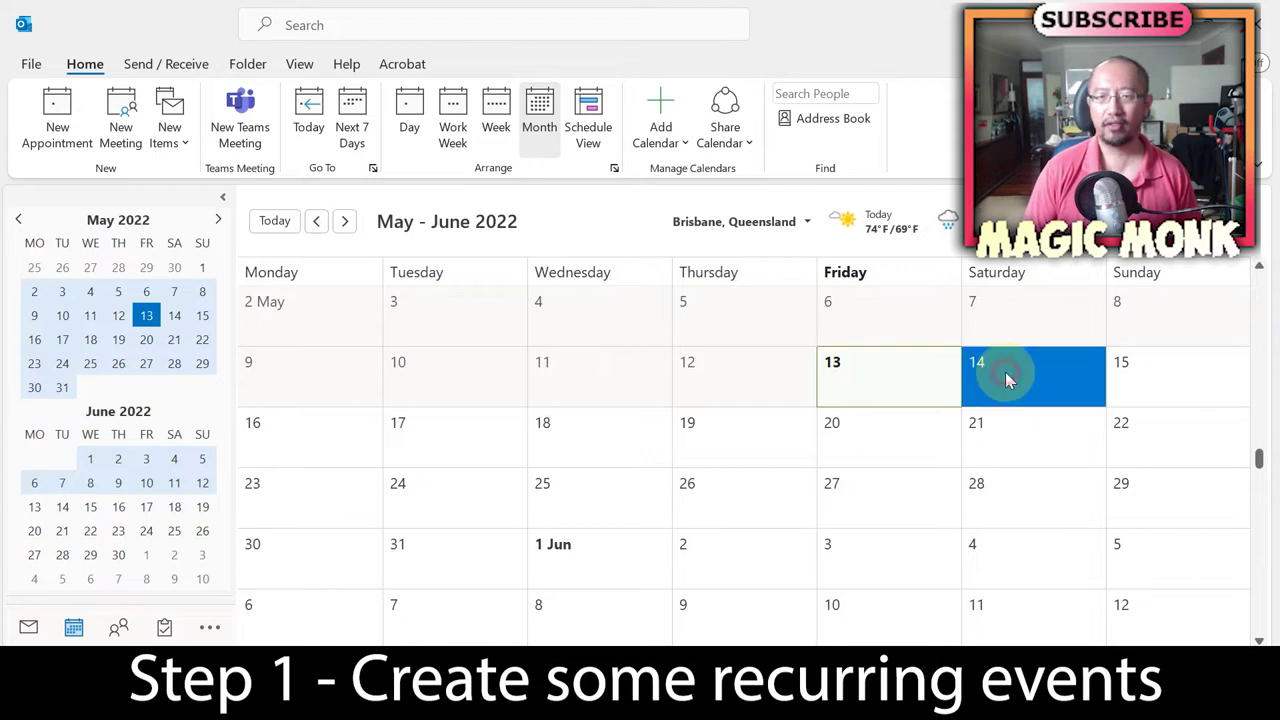
Save an all-day 'Rock climbing' event on 14 May, repeating weekly and ending after 10 occurrences
{"action": "double_click", "coordinate": [1005, 371]}
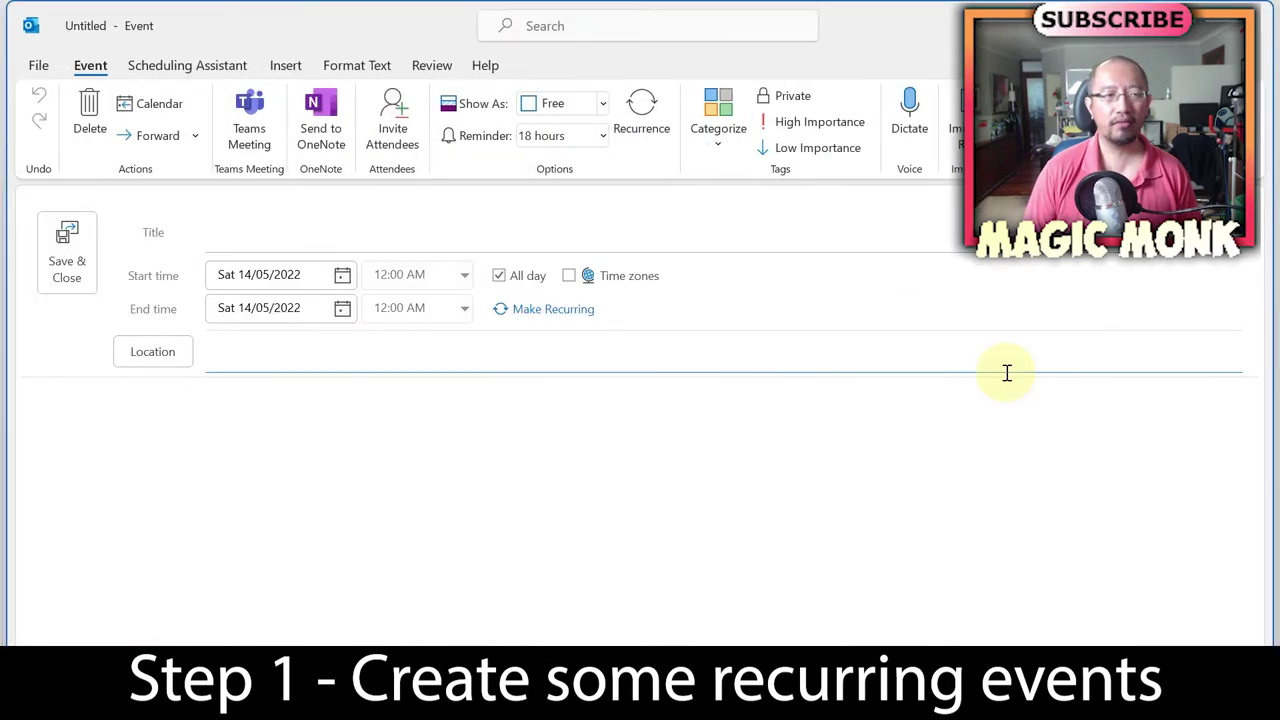
{"action": "left_click", "coordinate": [229, 232]}
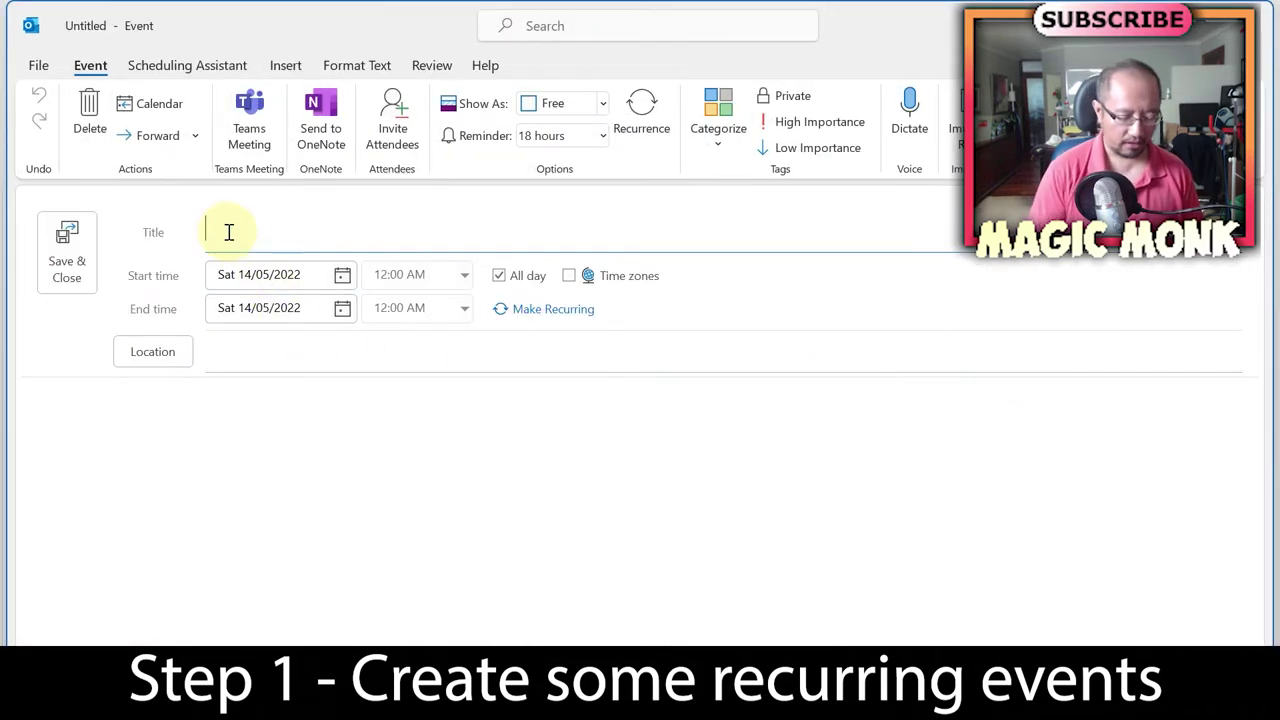
{"action": "type", "text": "Rock climbing"}
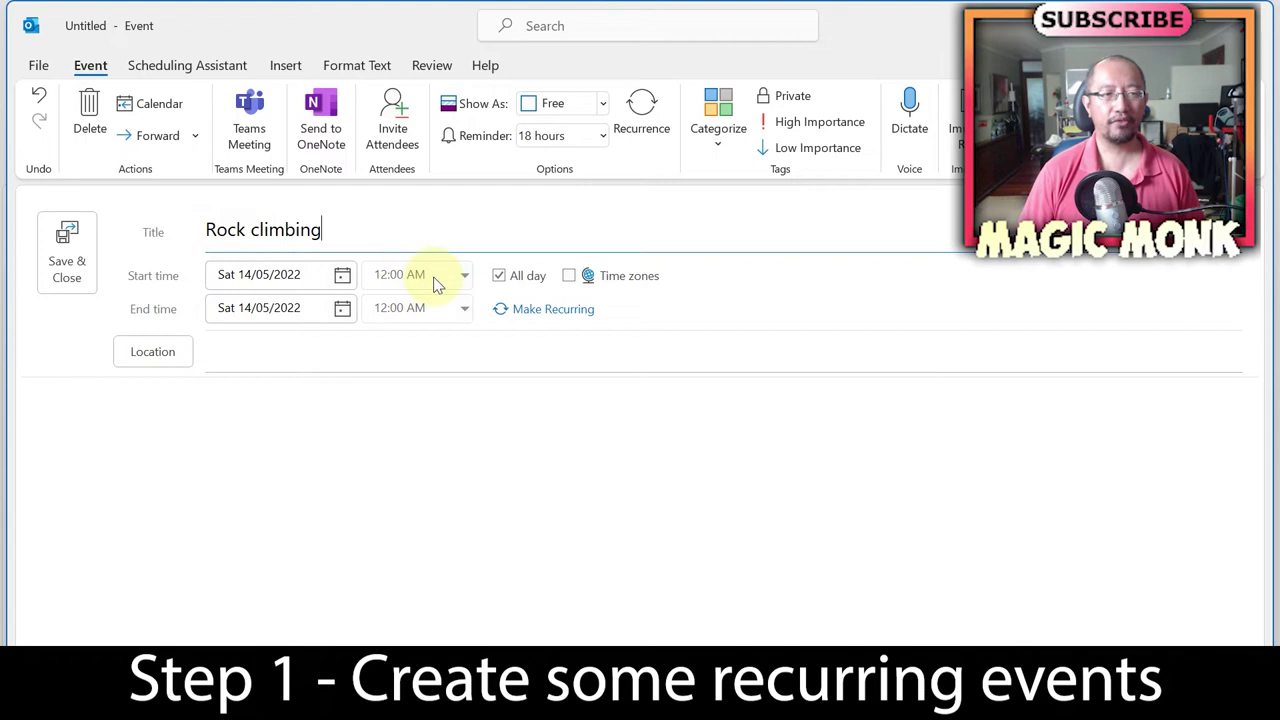
{"action": "left_click", "coordinate": [506, 311]}
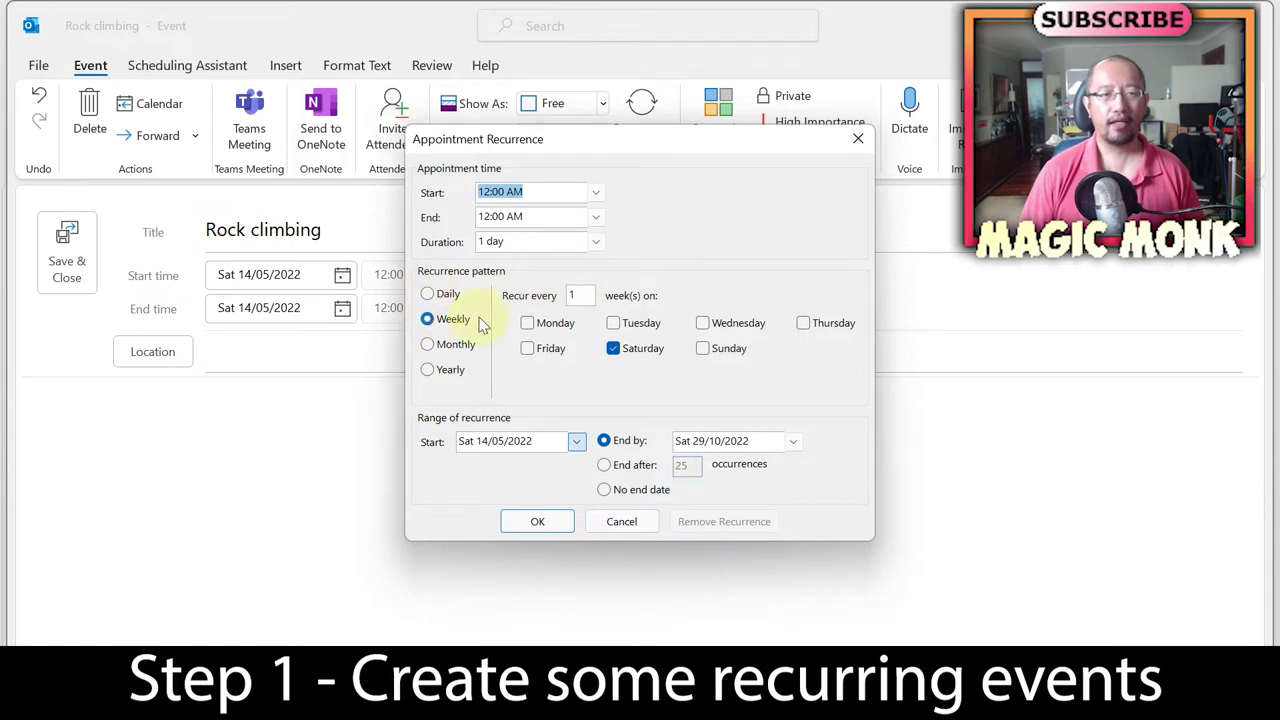
{"action": "left_click", "coordinate": [620, 465]}
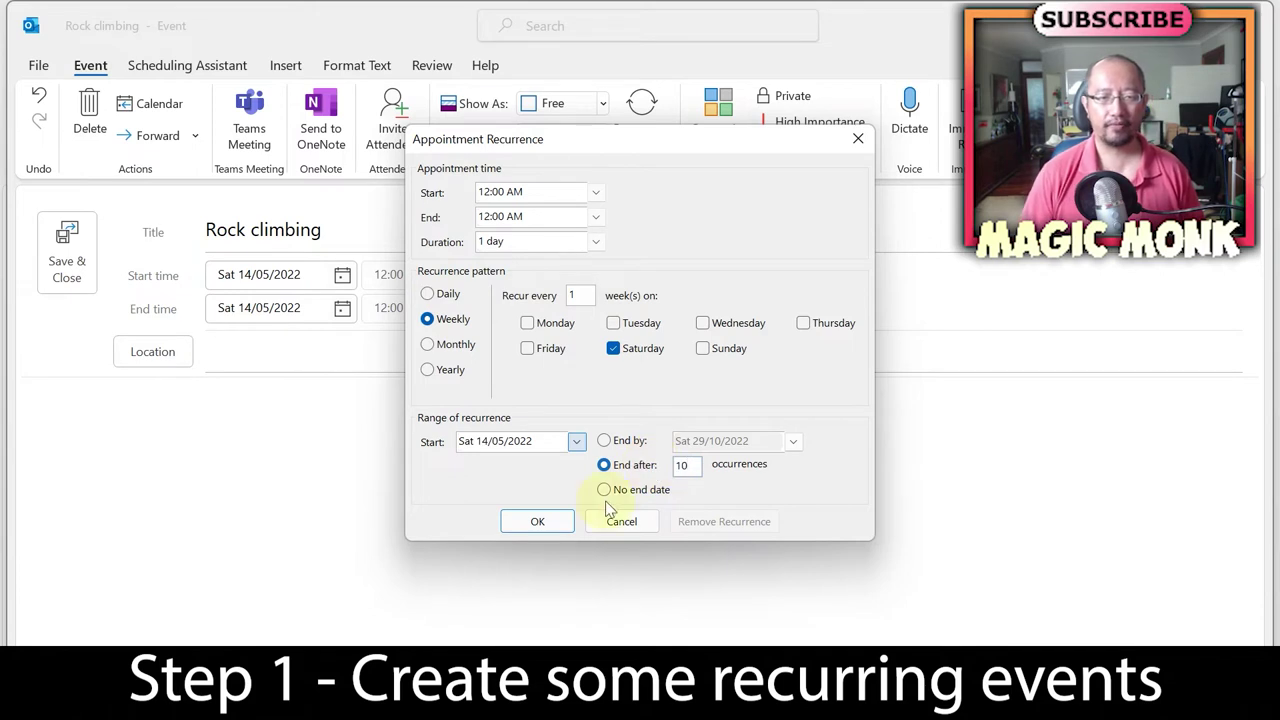
{"action": "type", "text": "10"}
{"action": "left_click", "coordinate": [540, 523]}
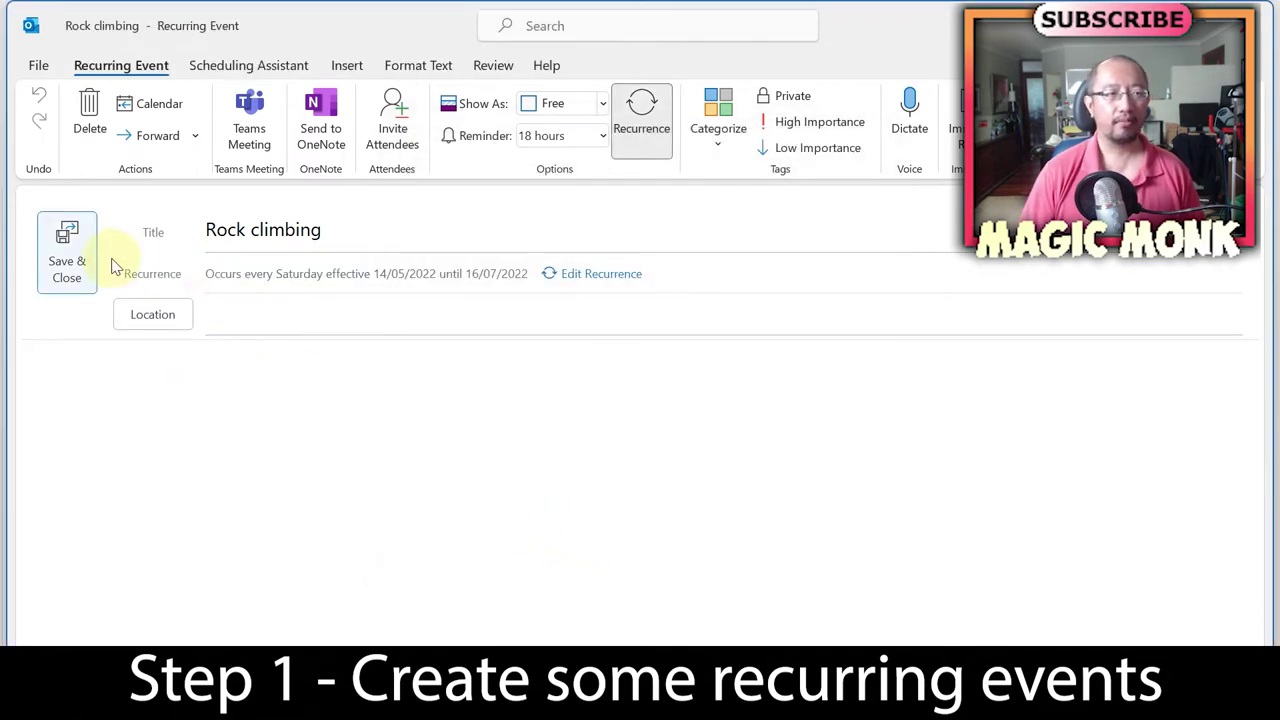
{"action": "left_click", "coordinate": [66, 272]}
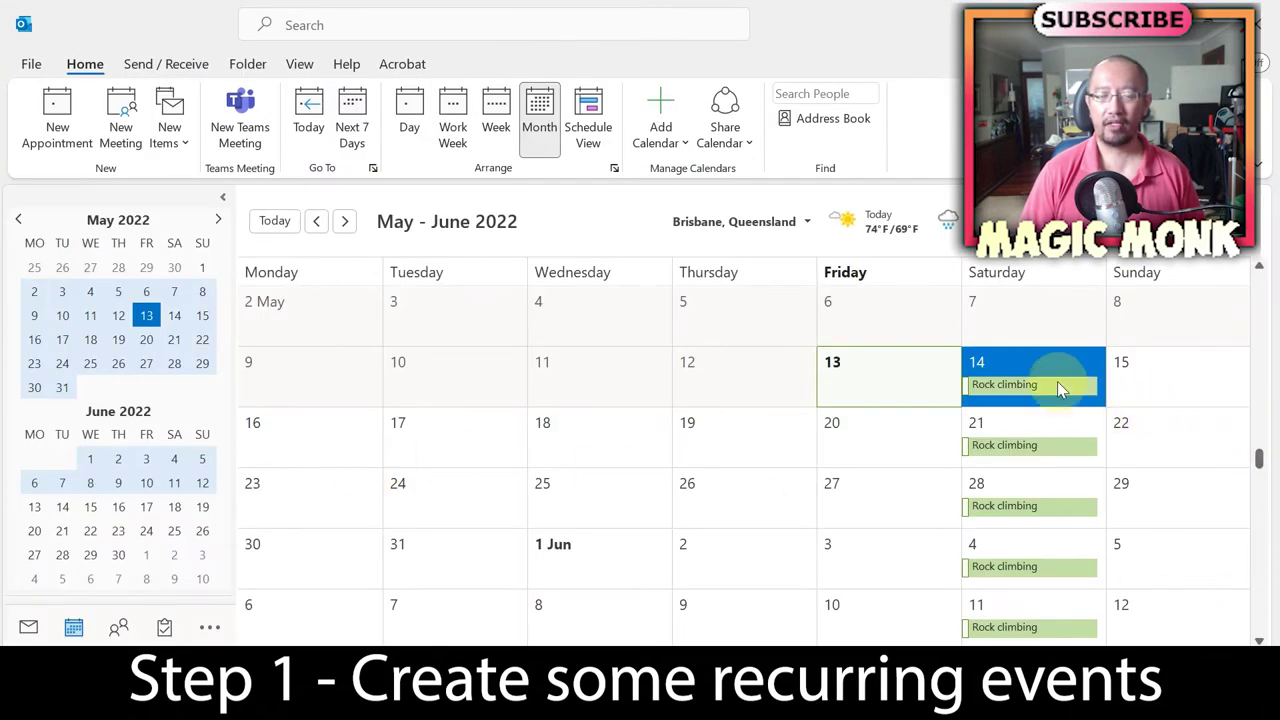
{"action": "mouse_move", "coordinate": [1058, 386]}
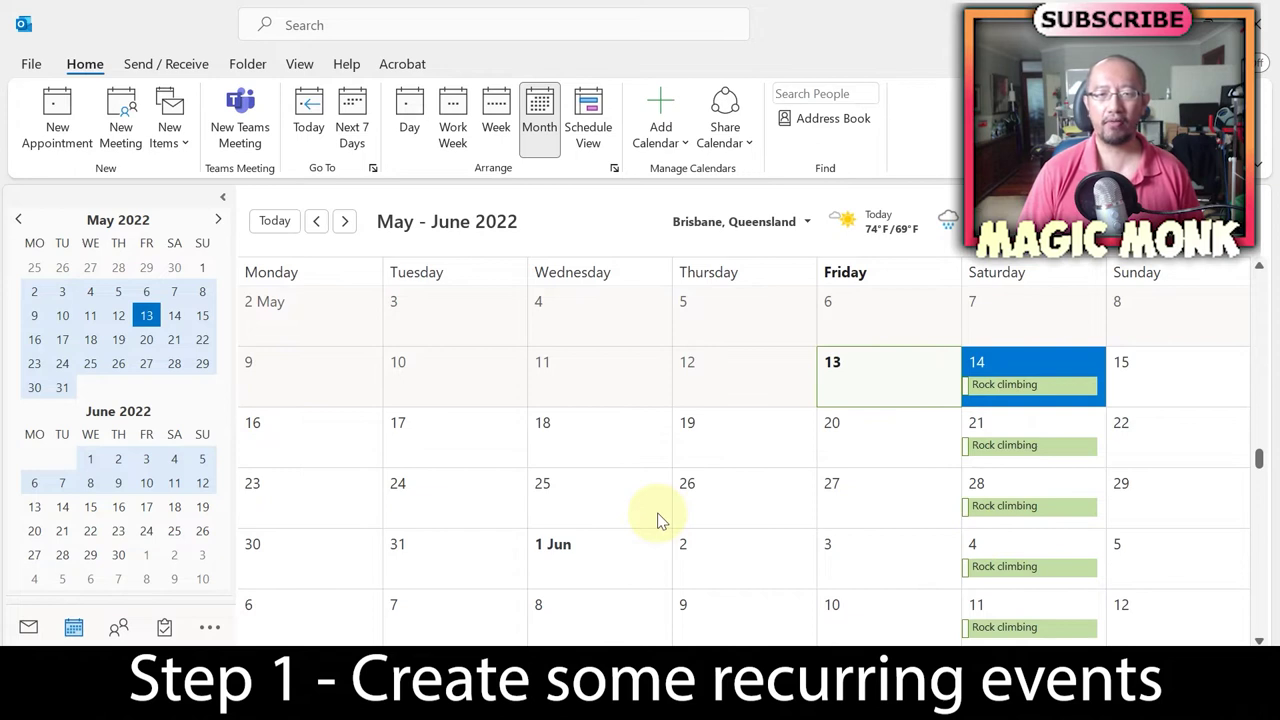
Create a timed 'swing dancing' appointment on Wednesday 18 May starting at 6:00 PM
{"action": "left_click", "coordinate": [628, 458]}
{"action": "left_click", "coordinate": [620, 451]}
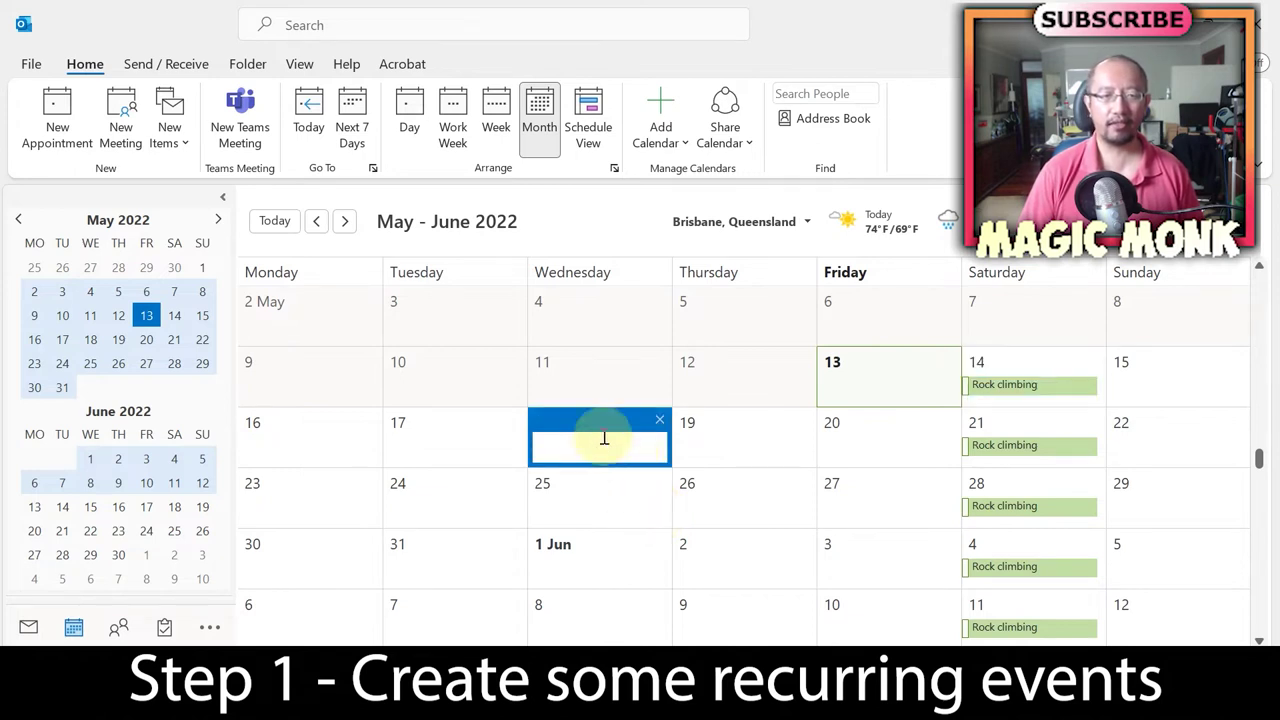
{"action": "left_click", "coordinate": [770, 452]}
{"action": "double_click", "coordinate": [591, 440]}
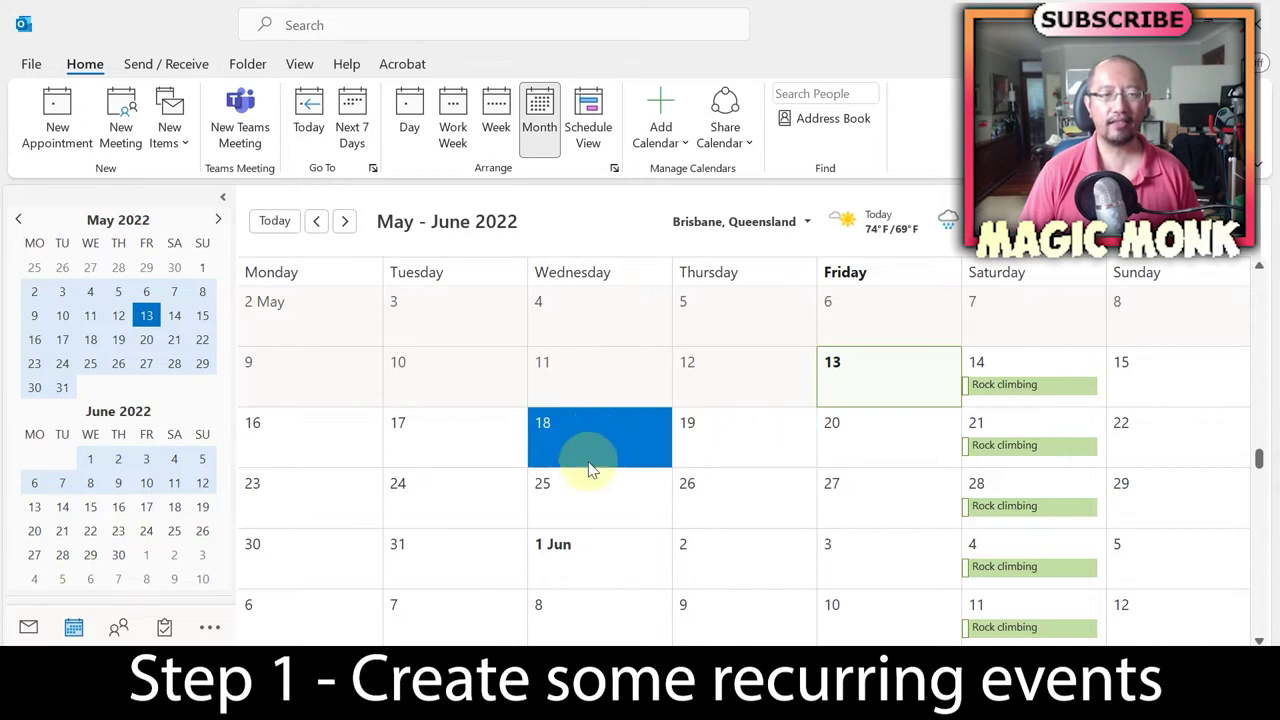
{"action": "left_click", "coordinate": [249, 243]}
{"action": "type", "text": "swing dancing"}
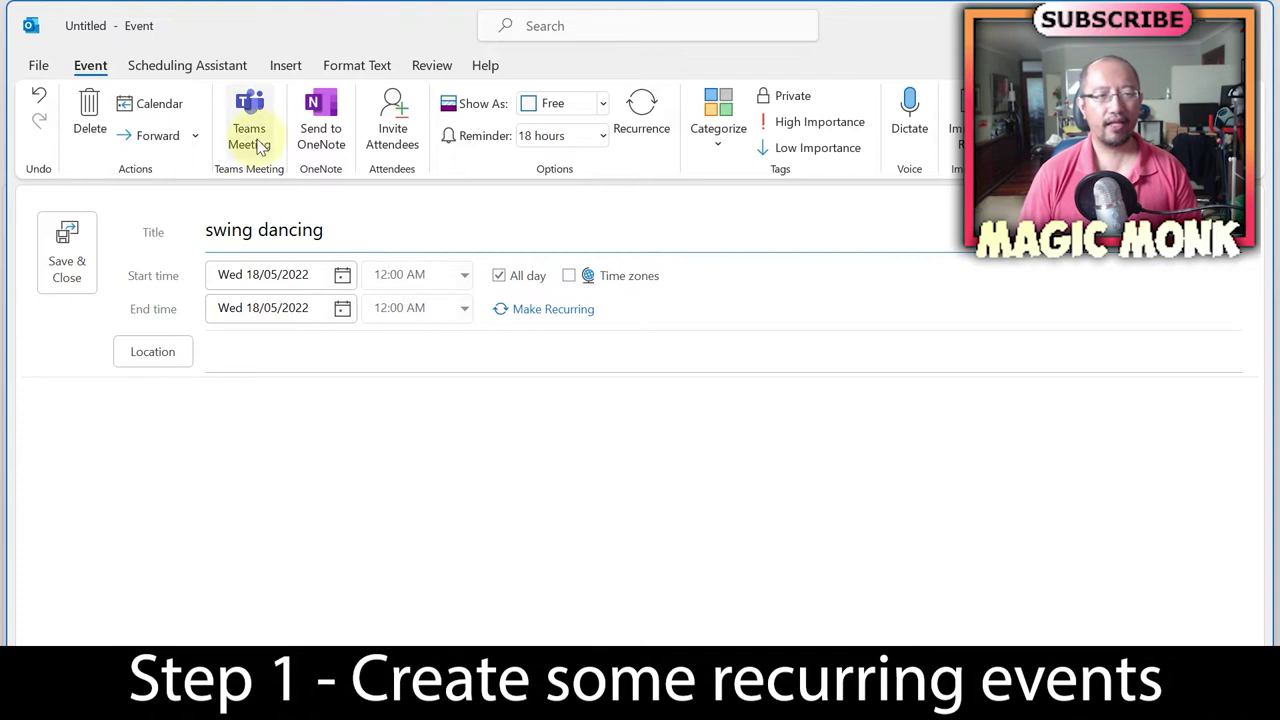
{"action": "left_click", "coordinate": [500, 276]}
{"action": "left_click", "coordinate": [460, 276]}
{"action": "scroll", "coordinate": [460, 392], "scroll_direction": "down", "scroll_amount": 5}
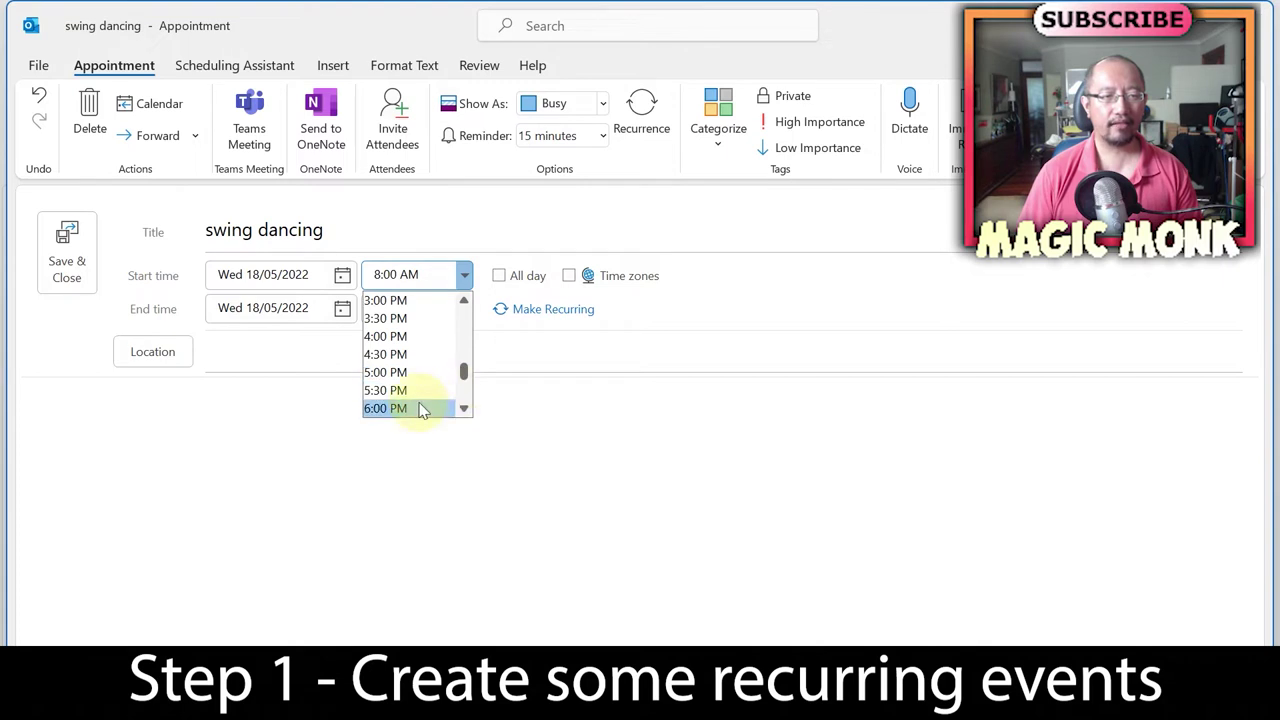
{"action": "left_click", "coordinate": [421, 407]}
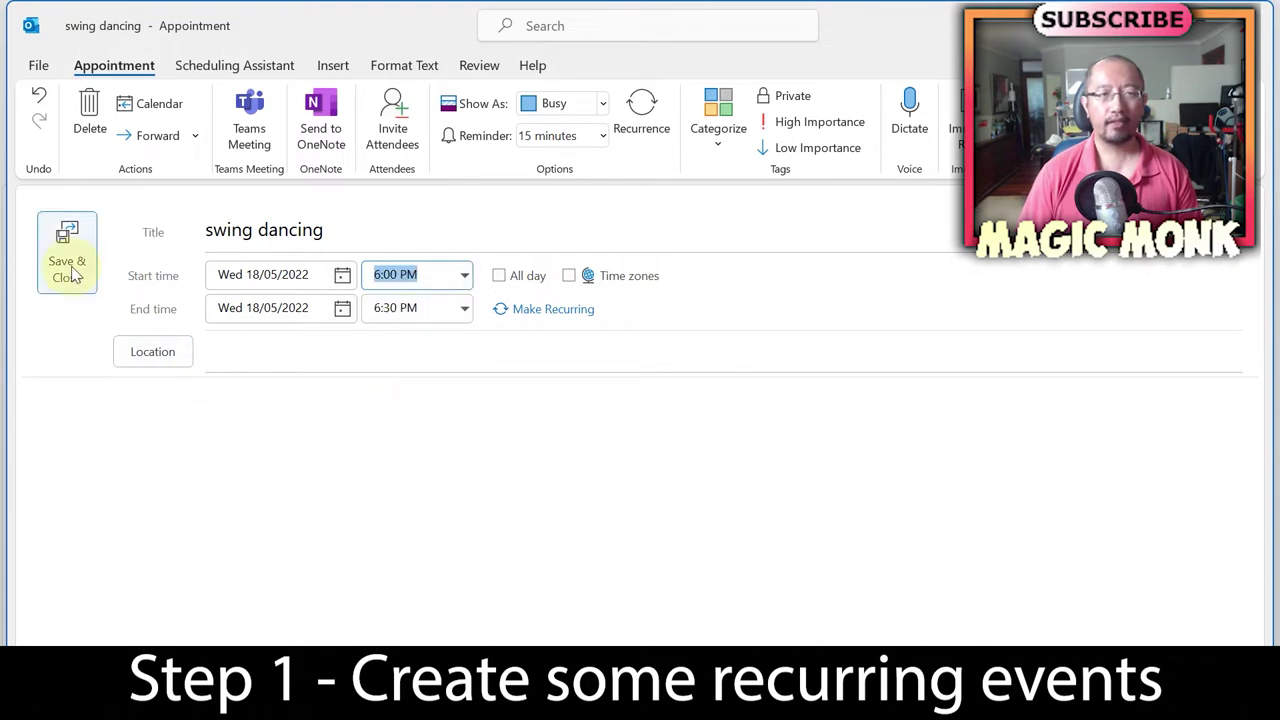
Make it repeat weekly on Wednesdays, ending after 7 occurrences, and save it
{"action": "left_click", "coordinate": [641, 128]}
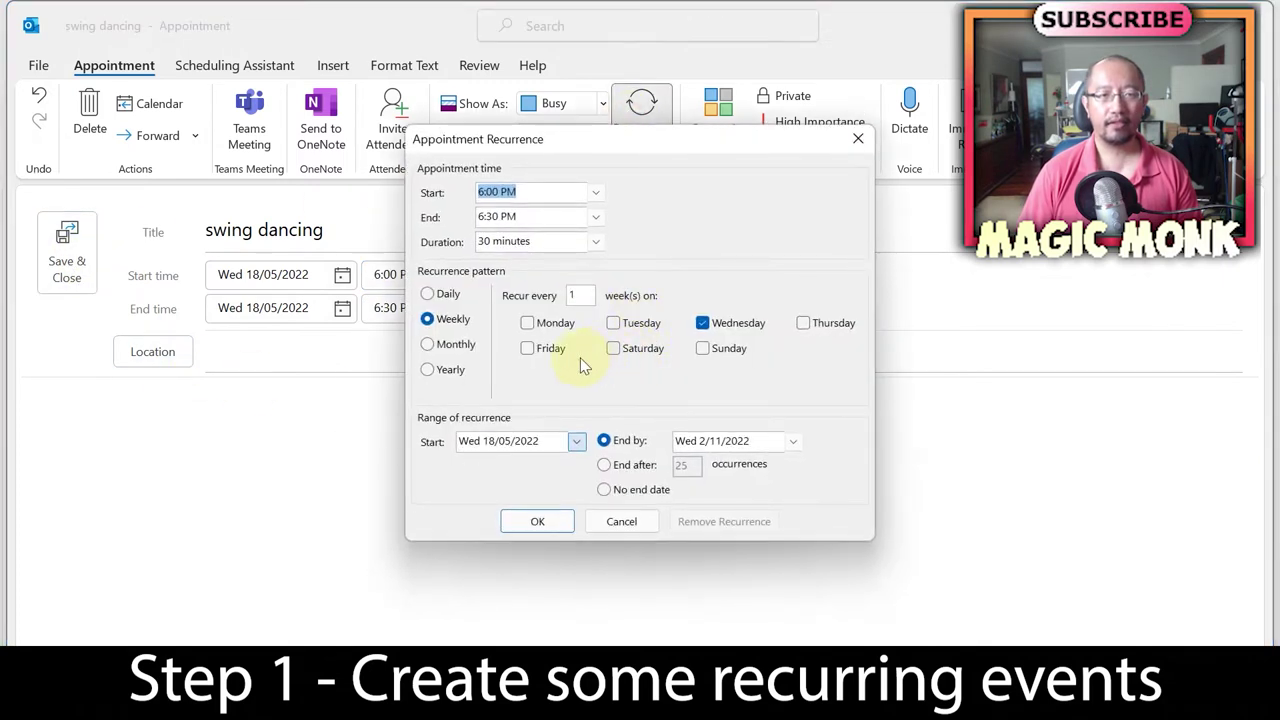
{"action": "left_click", "coordinate": [580, 295]}
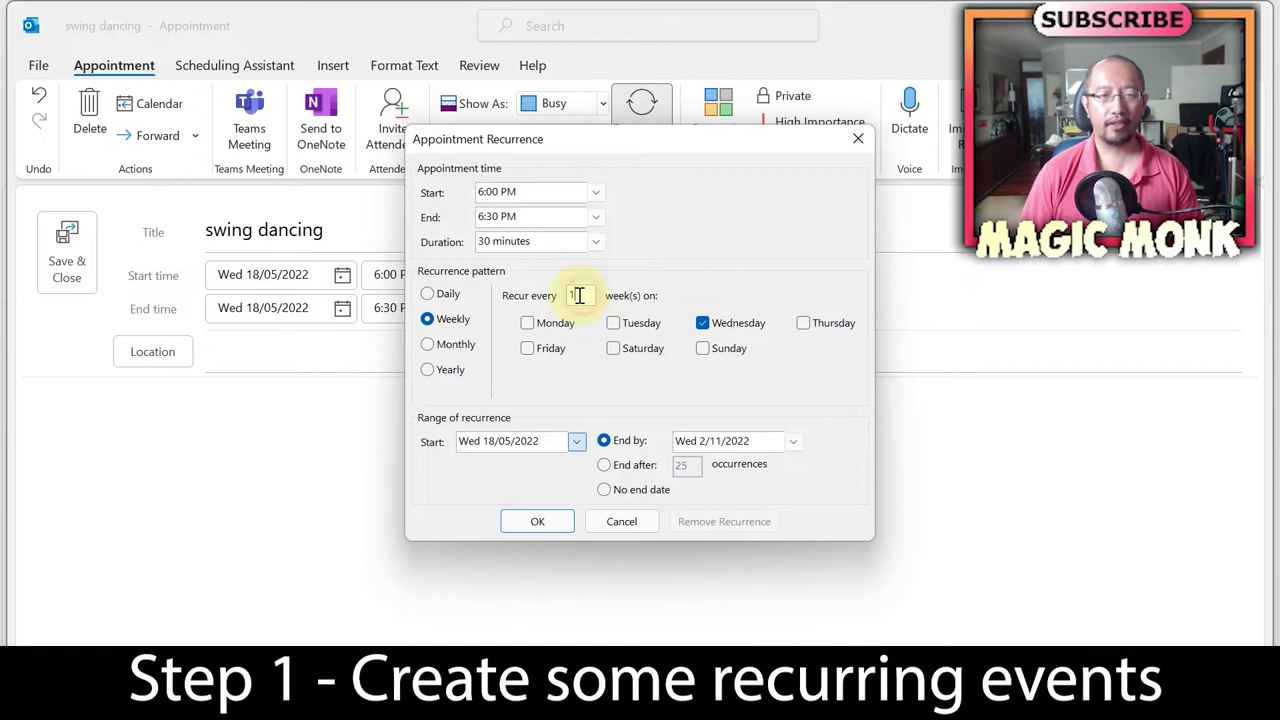
{"action": "left_click", "coordinate": [603, 465]}
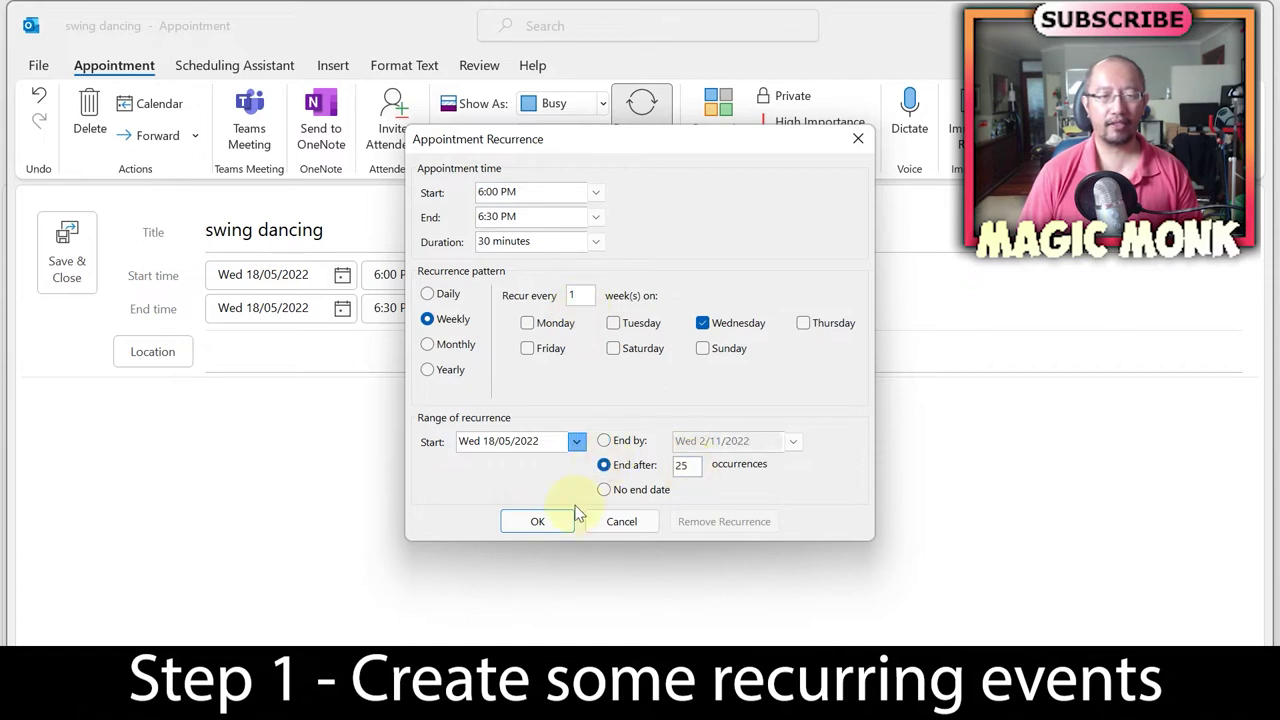
{"action": "double_click", "coordinate": [686, 466]}
{"action": "type", "text": "7"}
{"action": "left_click", "coordinate": [558, 521]}
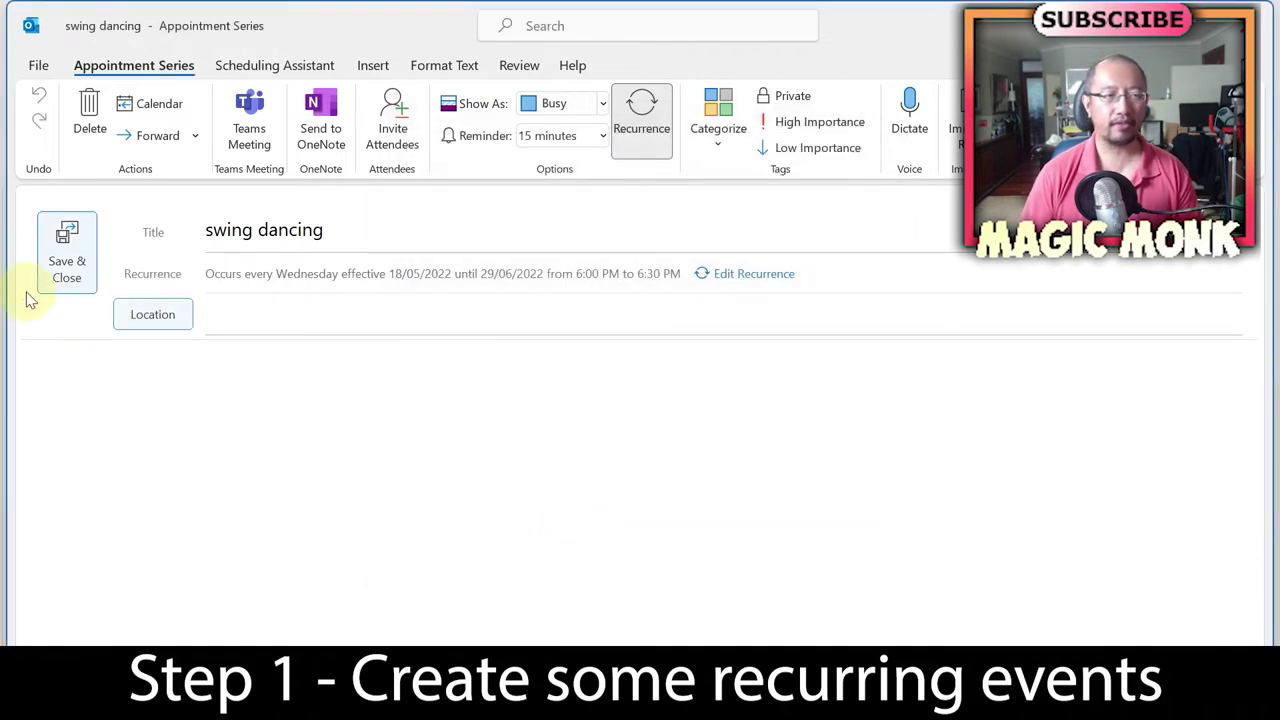
{"action": "left_click", "coordinate": [68, 272]}
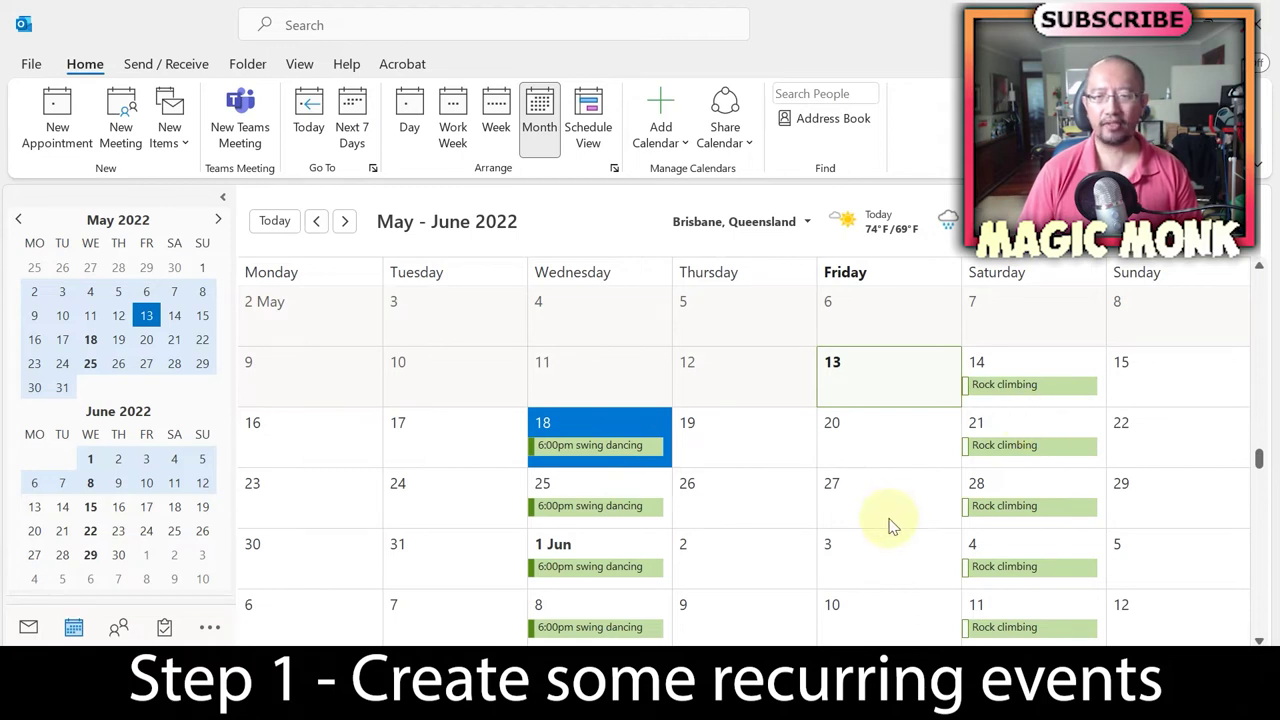
Create a timed 'gym' appointment on Monday 16 May starting at 5:00 PM
{"action": "left_click", "coordinate": [334, 446]}
{"action": "left_click", "coordinate": [331, 448]}
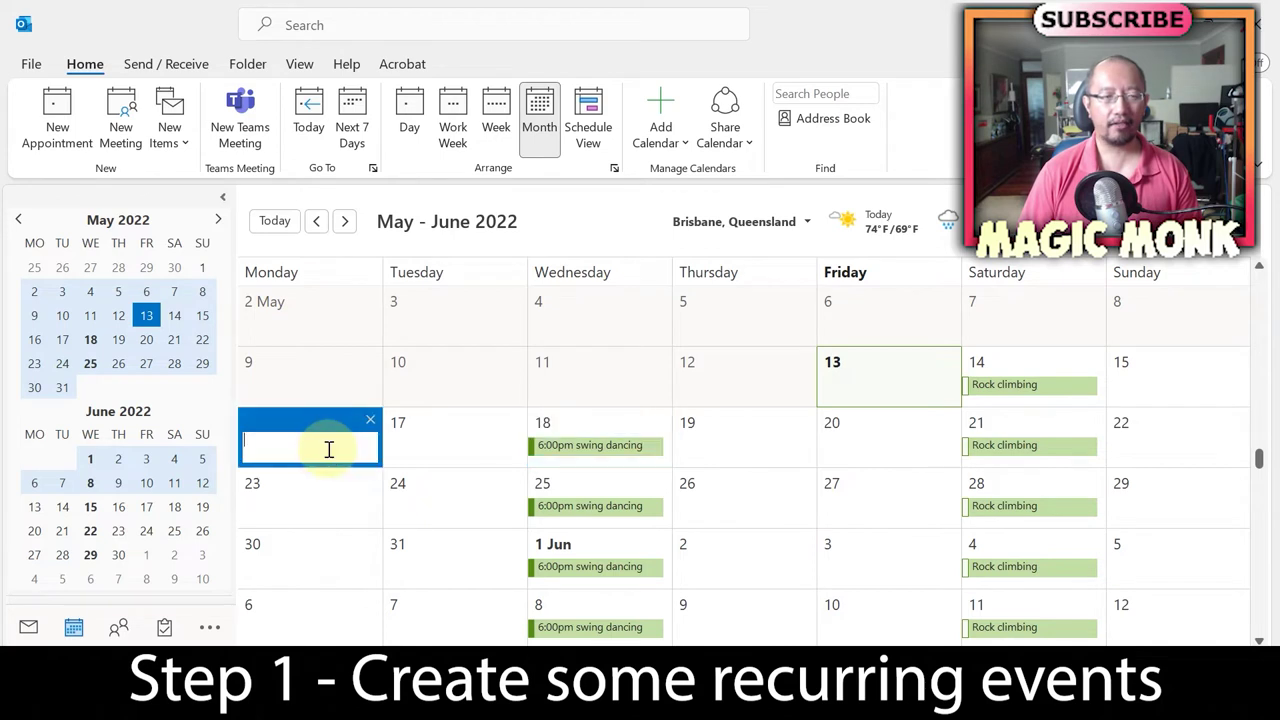
{"action": "left_click", "coordinate": [437, 431]}
{"action": "double_click", "coordinate": [329, 443]}
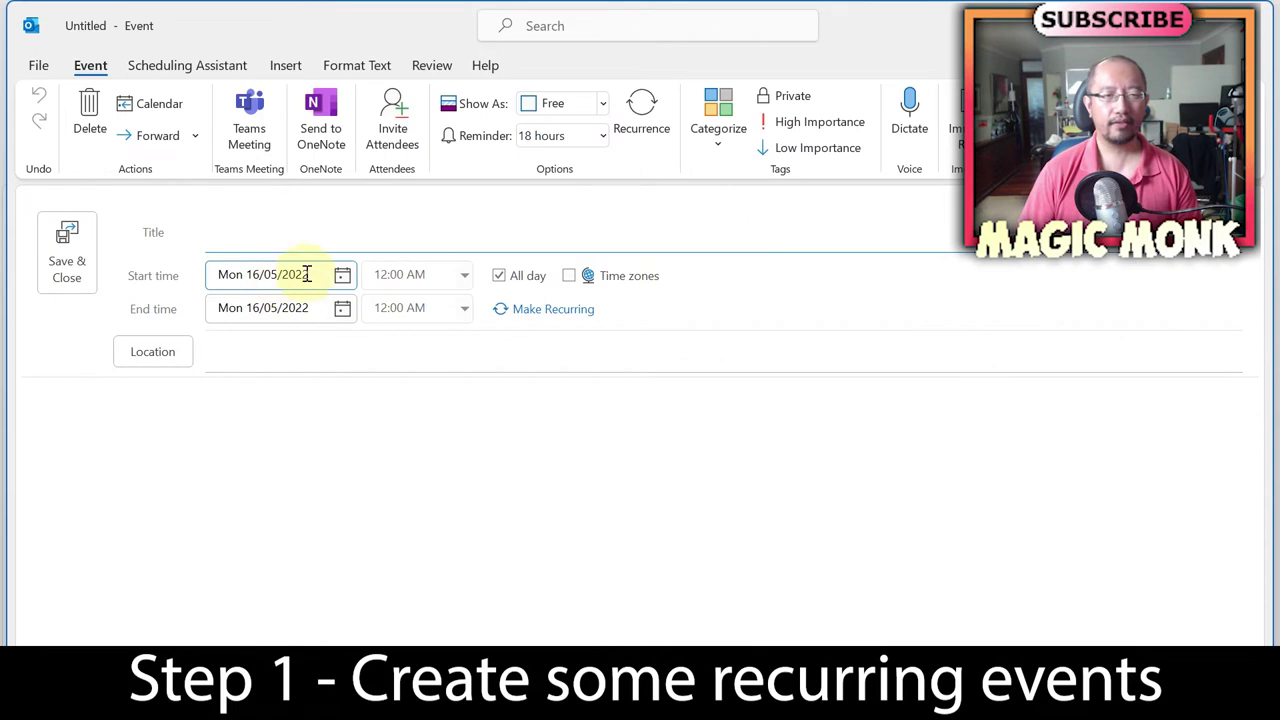
{"action": "left_click", "coordinate": [500, 278]}
{"action": "left_click", "coordinate": [465, 275]}
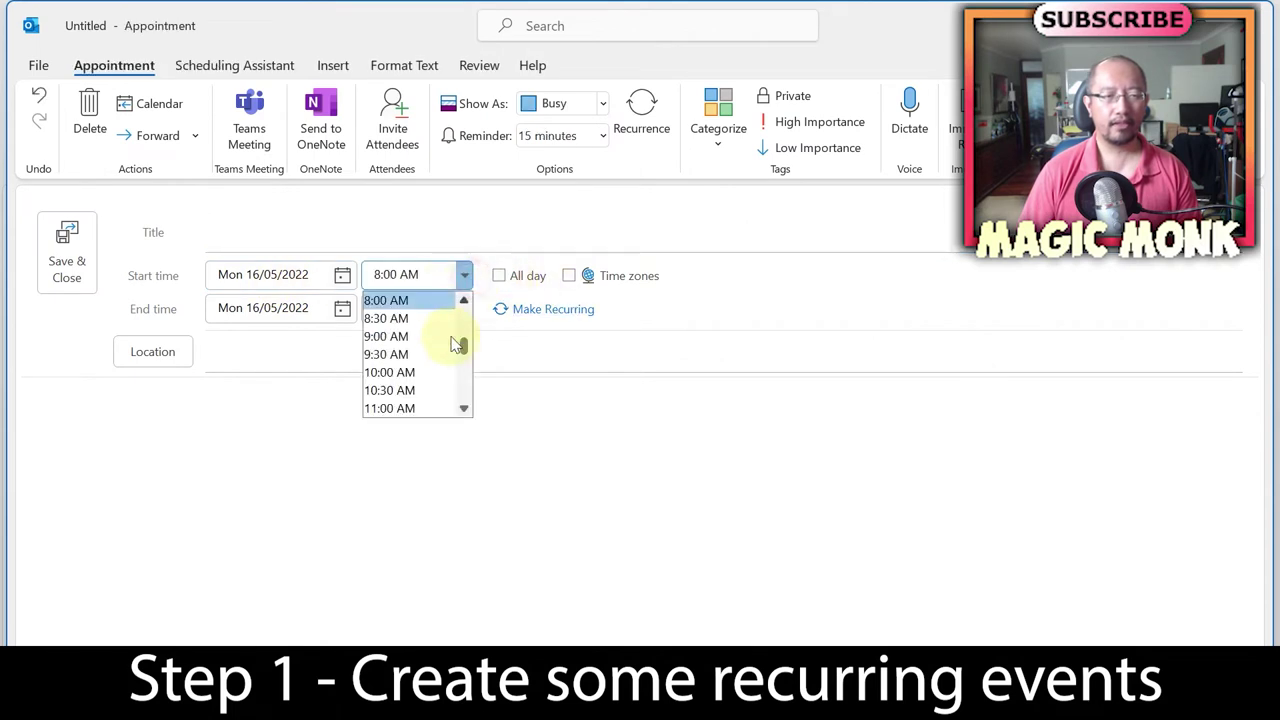
{"action": "scroll", "coordinate": [474, 366], "scroll_direction": "down", "scroll_amount": 5}
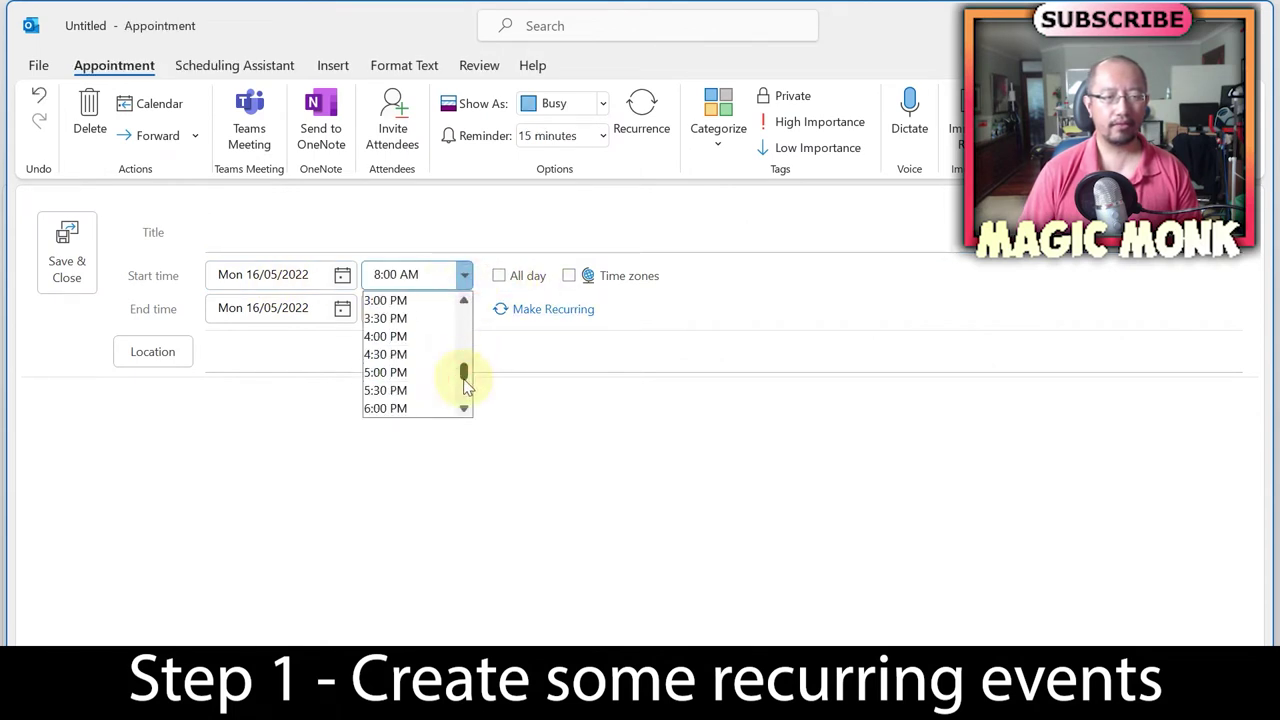
{"action": "left_click", "coordinate": [390, 373]}
{"action": "left_click", "coordinate": [260, 230]}
{"action": "type", "text": "gym"}
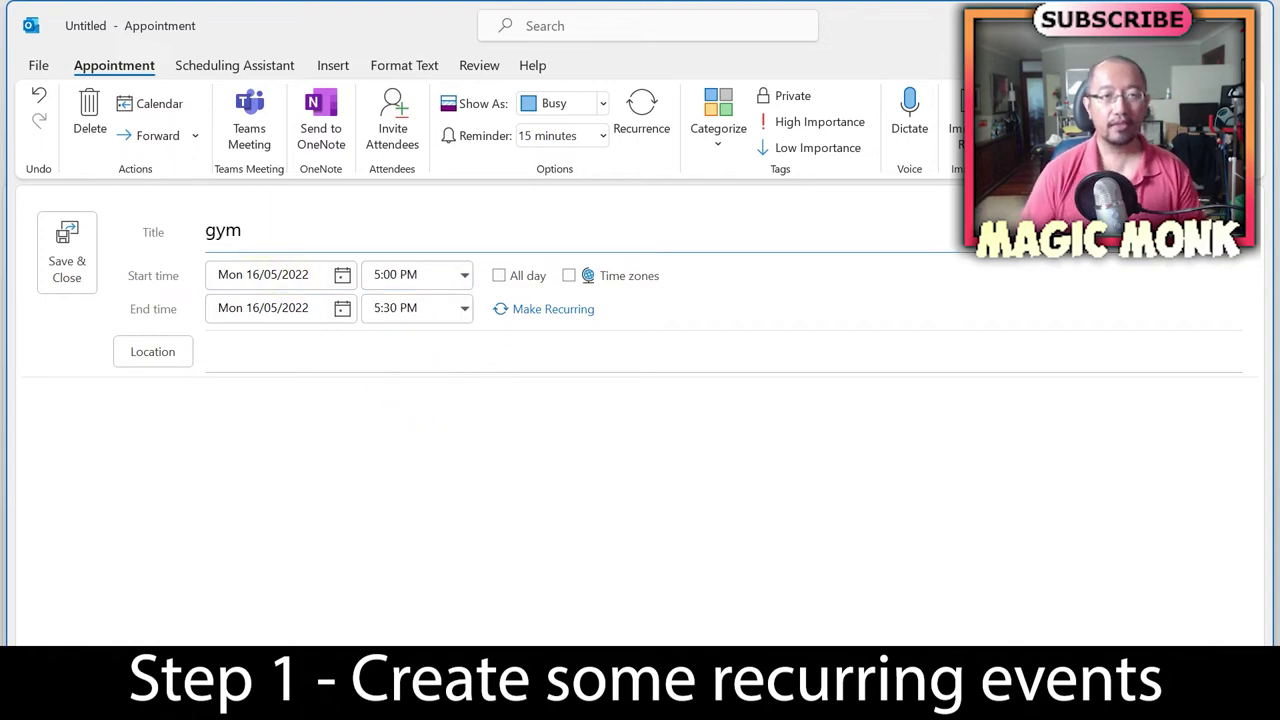
Repeat it weekly on Monday and Thursday, ending by 31/10/2022, and save it
{"action": "left_click", "coordinate": [534, 307]}
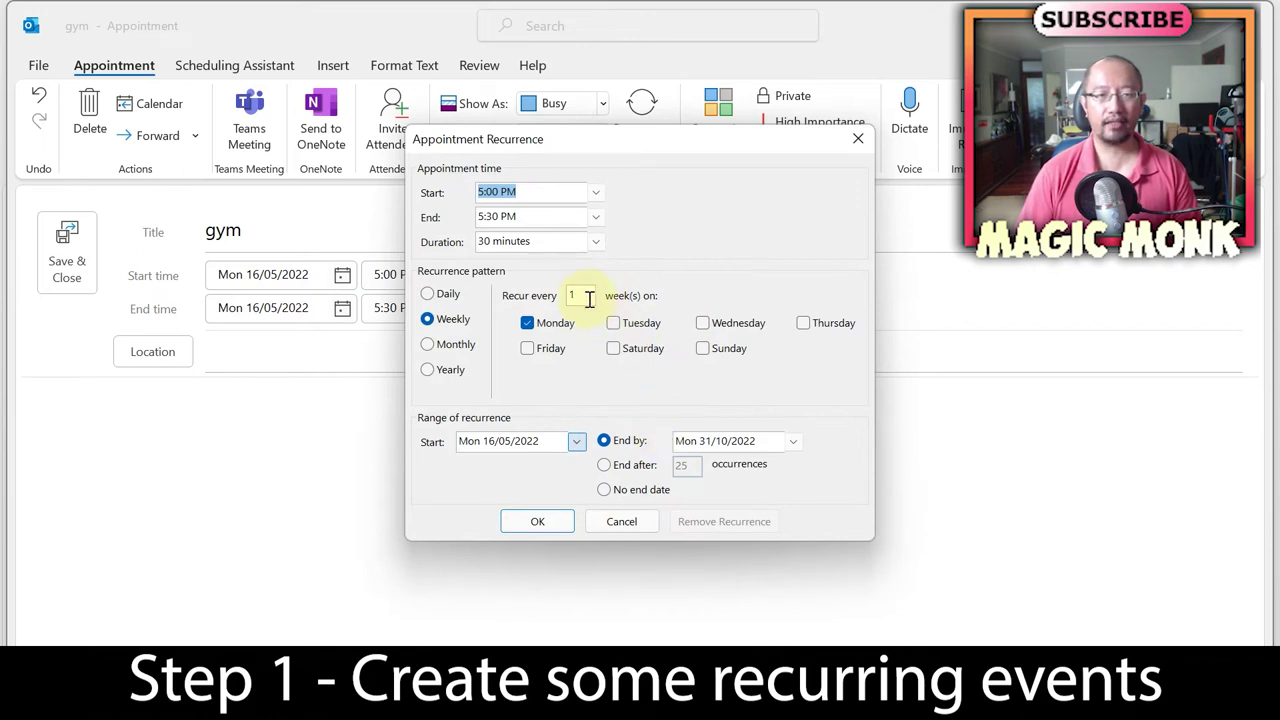
{"action": "left_click", "coordinate": [613, 348]}
{"action": "left_click", "coordinate": [613, 348]}
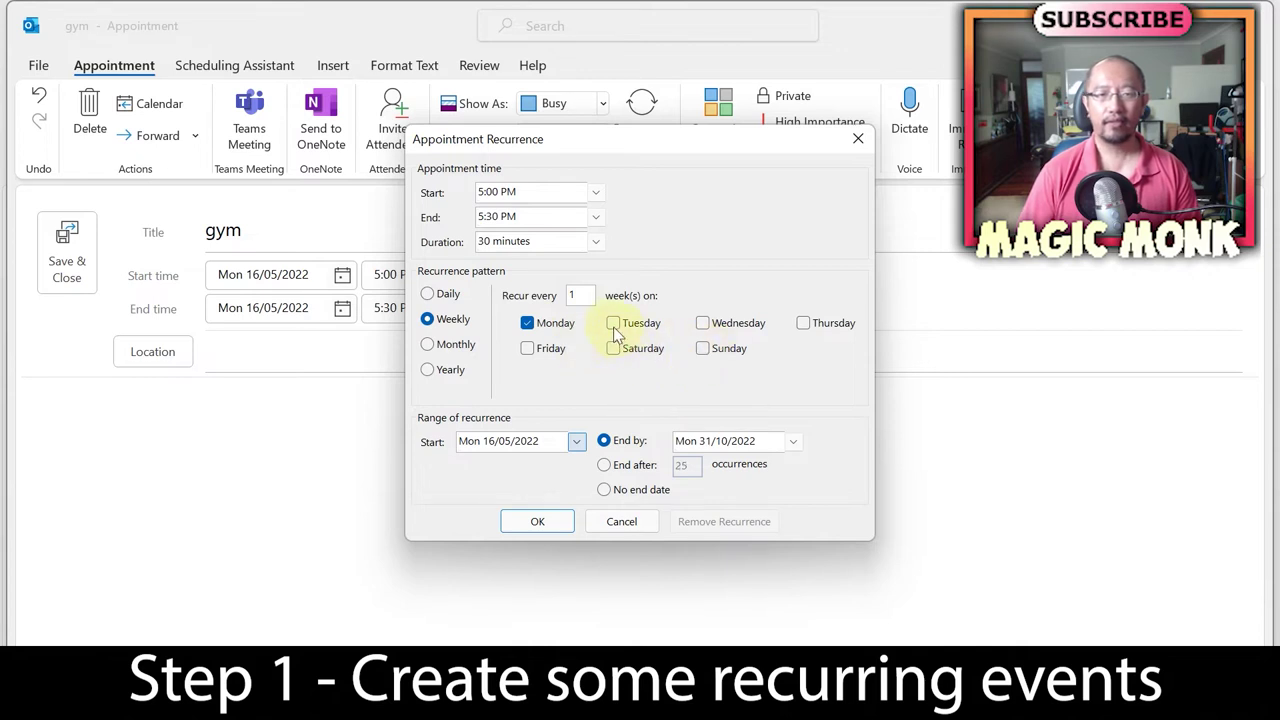
{"action": "left_click", "coordinate": [803, 323]}
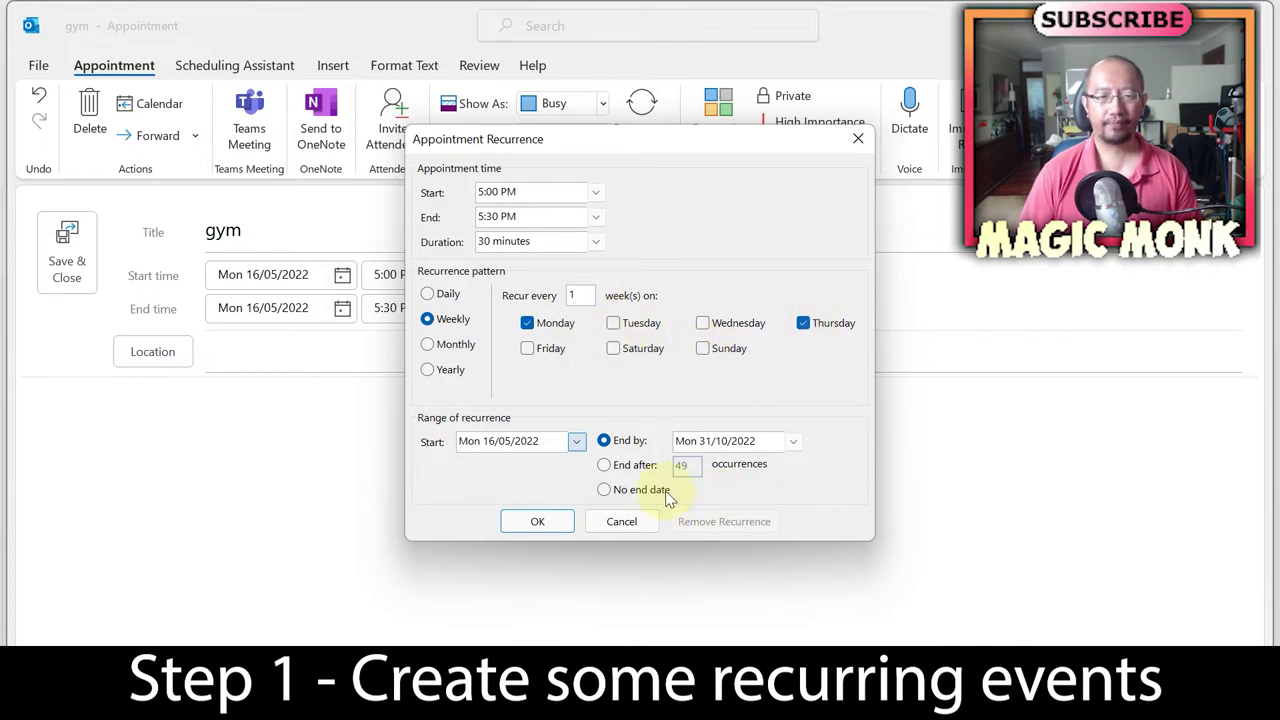
{"action": "left_click", "coordinate": [621, 468]}
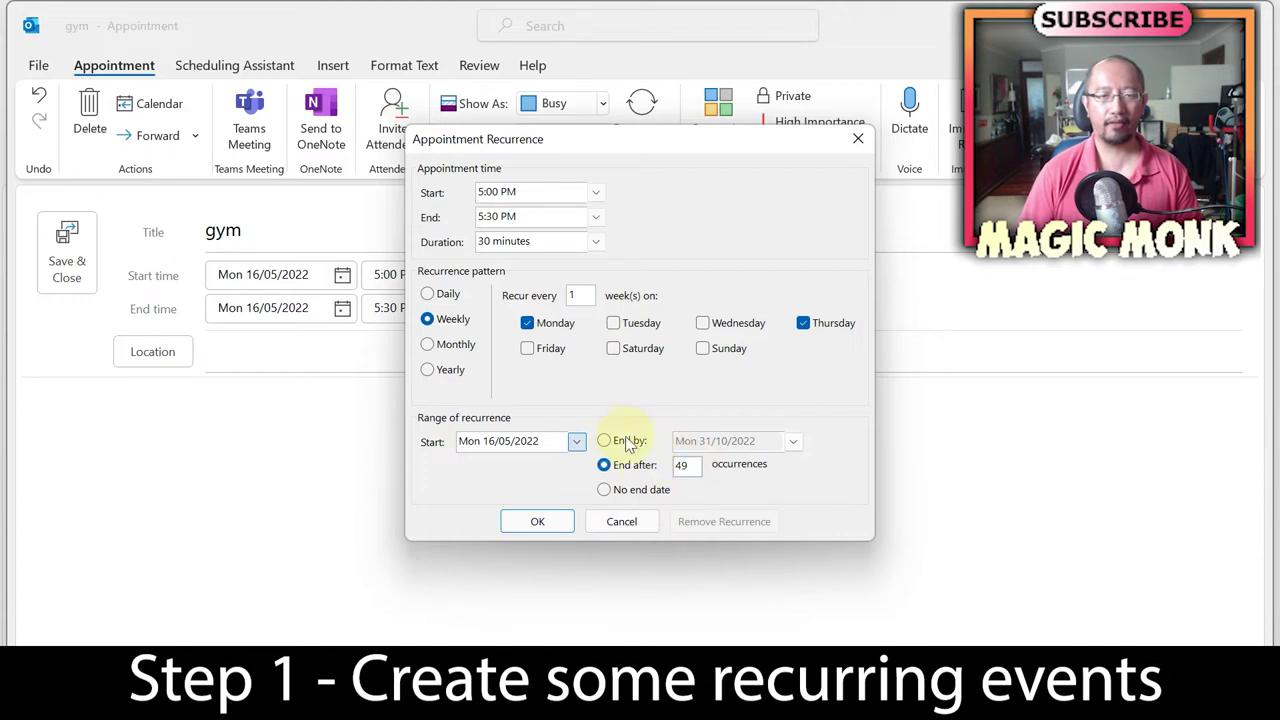
{"action": "left_click", "coordinate": [624, 442]}
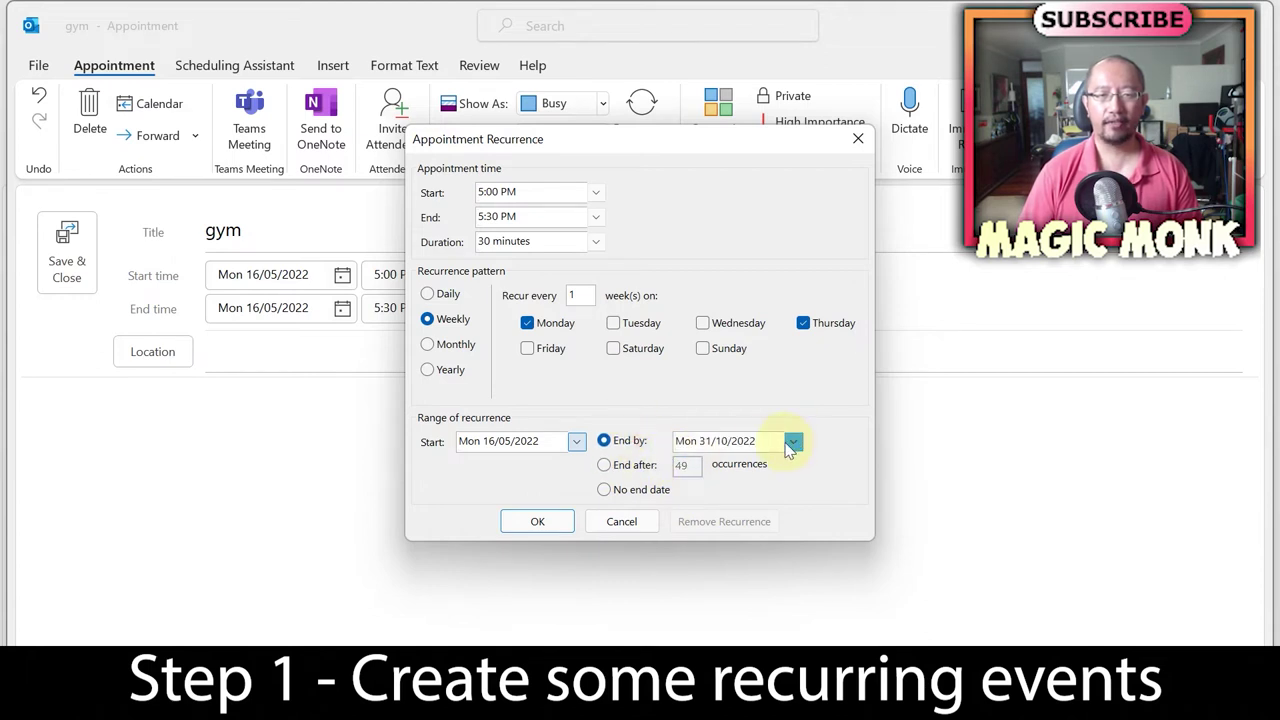
{"action": "left_click", "coordinate": [527, 526]}
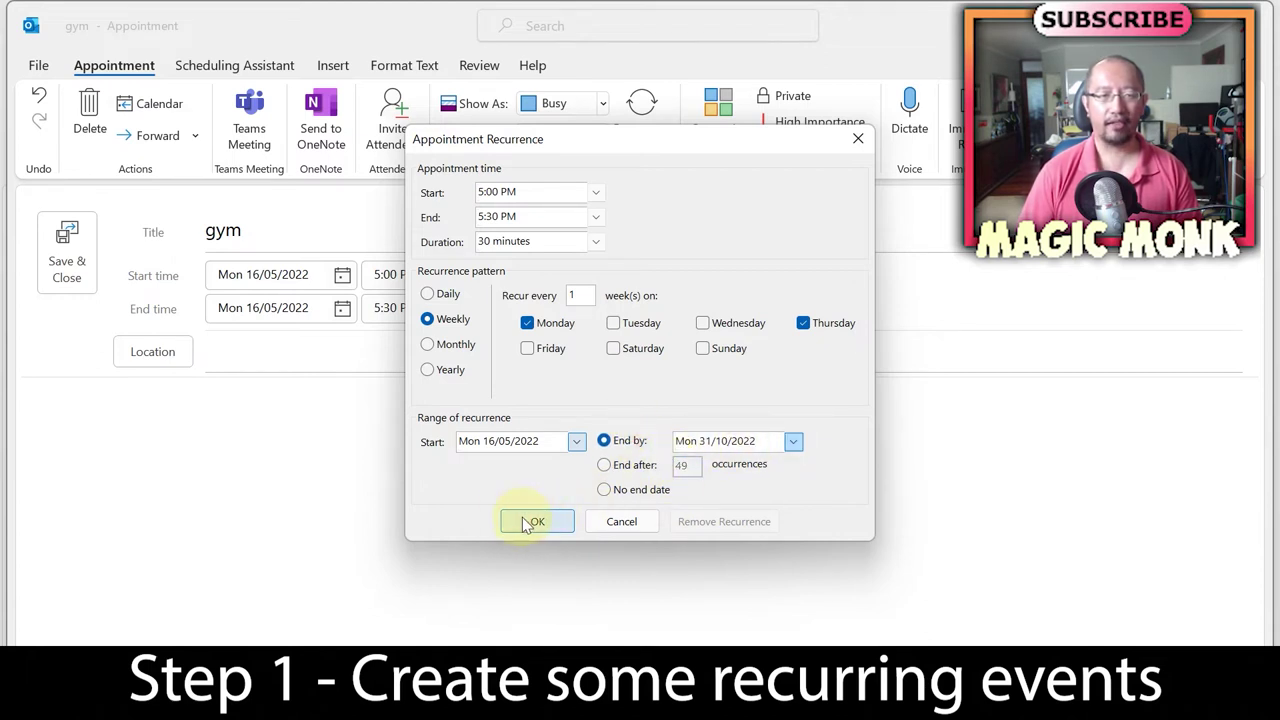
{"action": "left_click", "coordinate": [72, 257]}
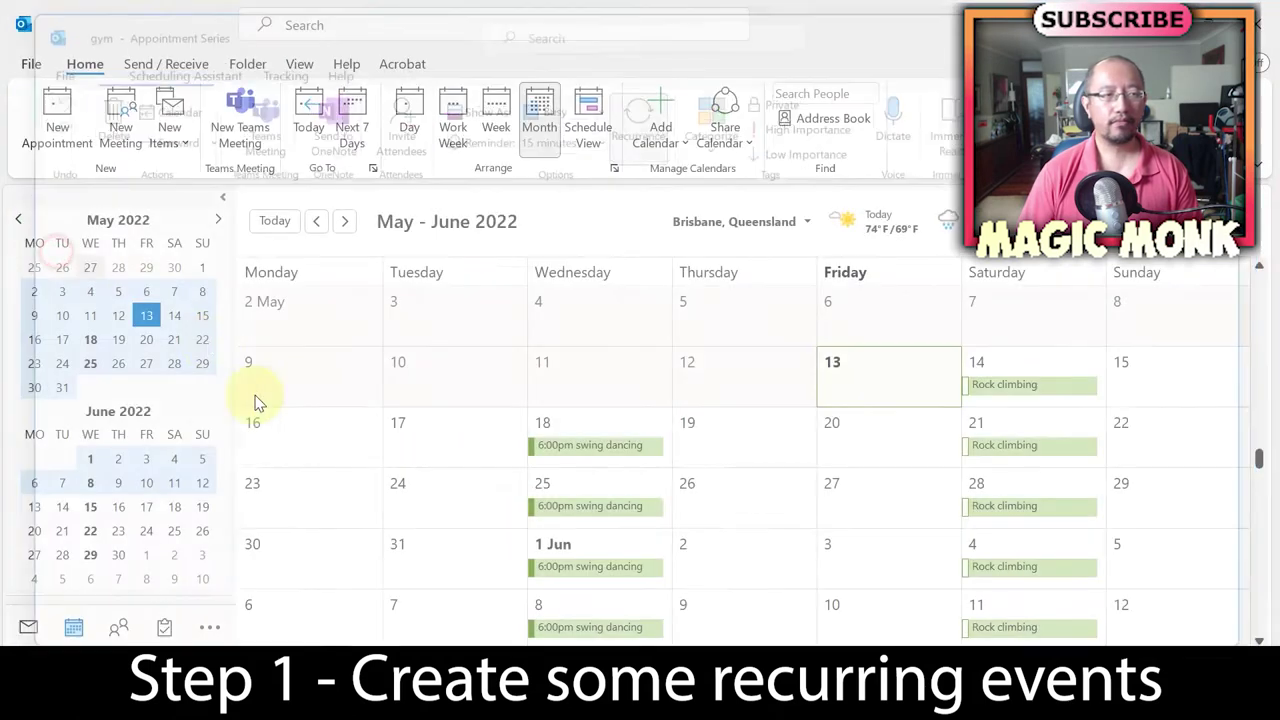
{"action": "scroll", "coordinate": [517, 386], "scroll_direction": "down", "scroll_amount": 8}
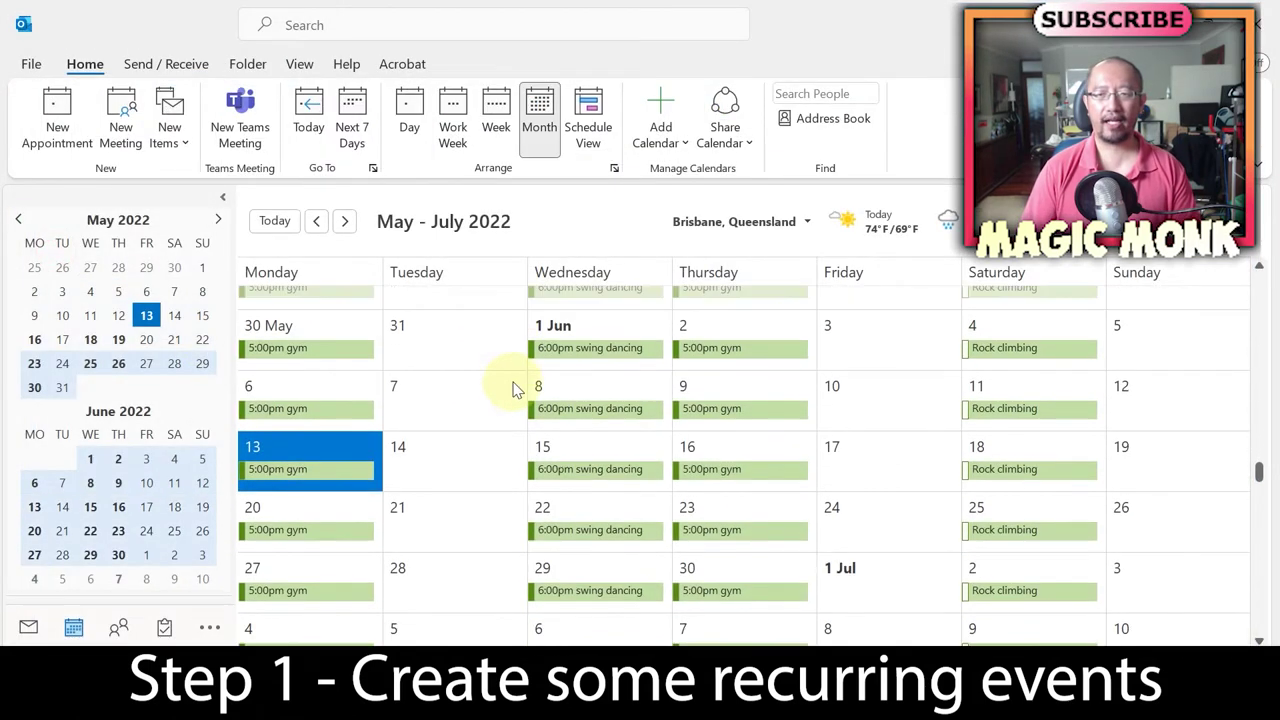
{"action": "scroll", "coordinate": [517, 380], "scroll_direction": "down", "scroll_amount": 11}
{"action": "scroll", "coordinate": [517, 372], "scroll_direction": "up", "scroll_amount": 13}
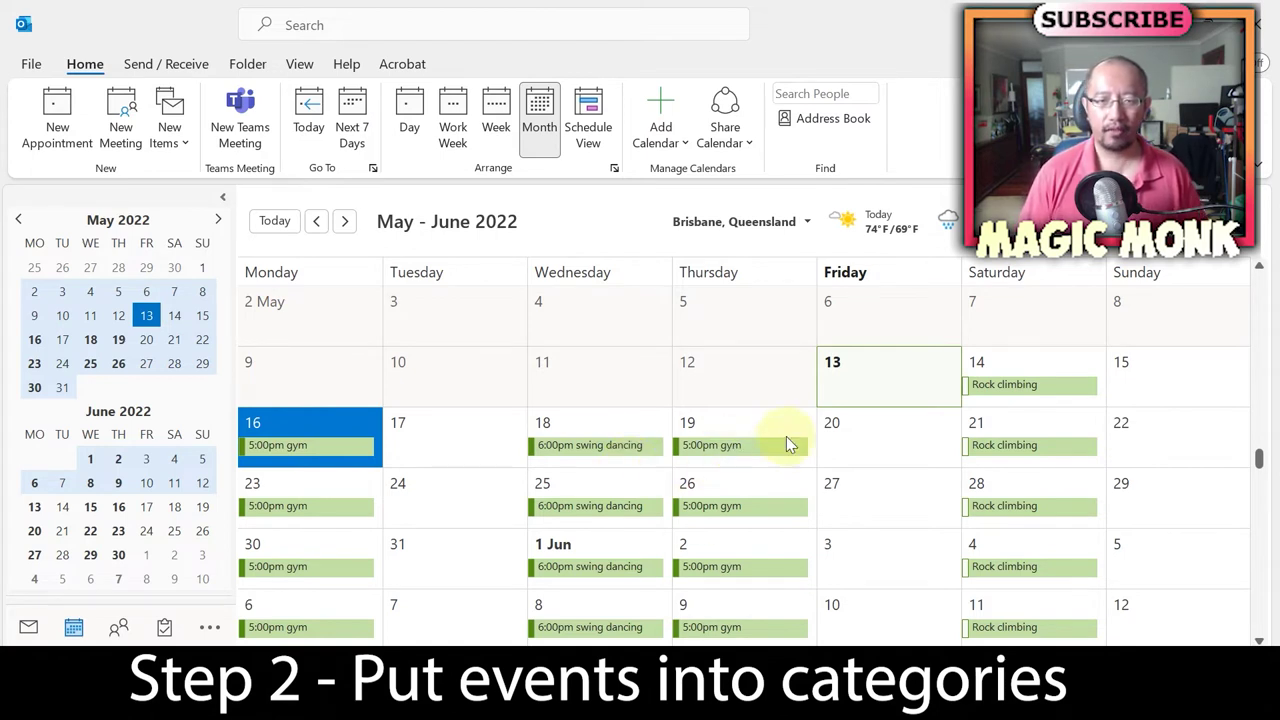
{"action": "mouse_move", "coordinate": [676, 441]}
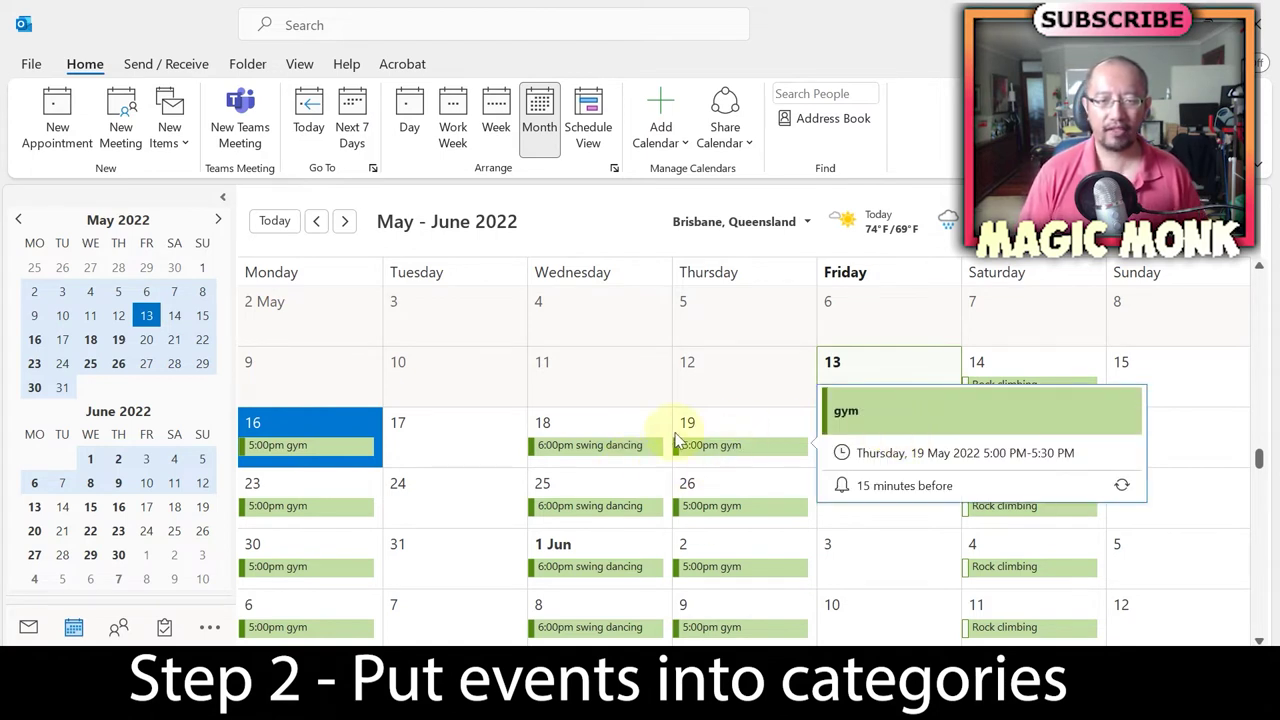
{"action": "double_click", "coordinate": [456, 448]}
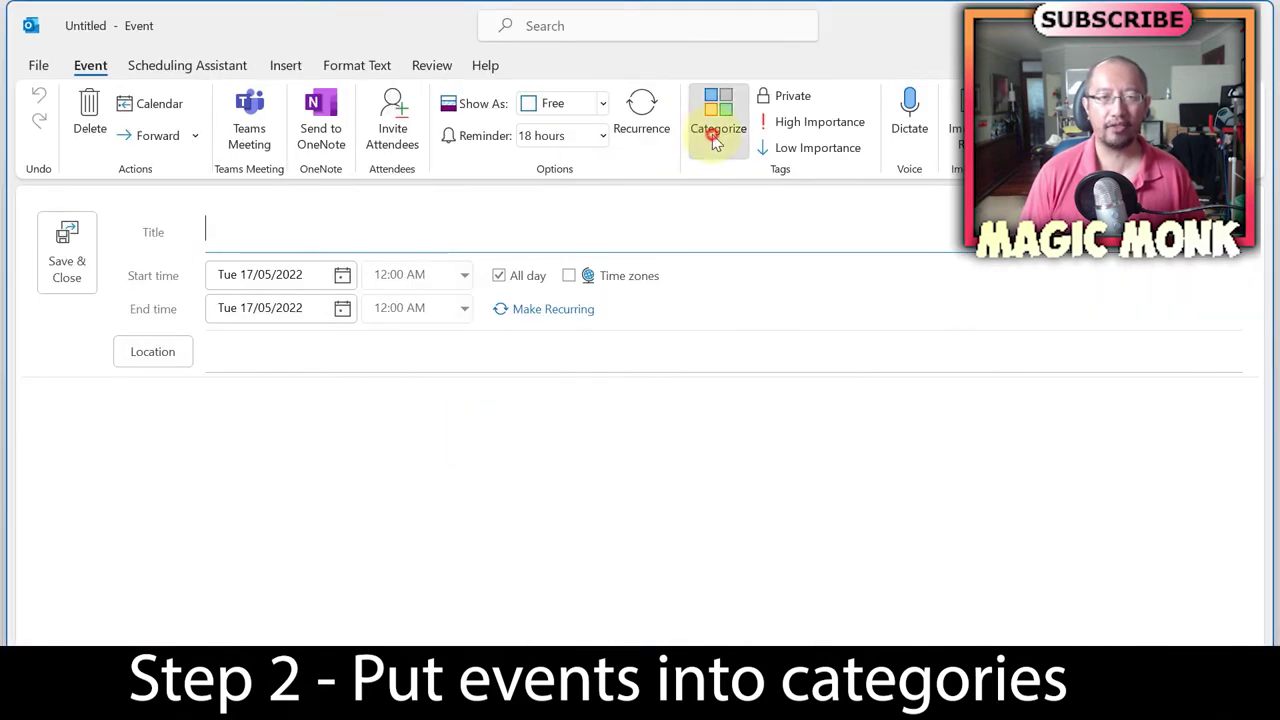
Discard the stray untitled event and assign the Red category to the Rock climbing series
{"action": "left_click", "coordinate": [716, 122]}
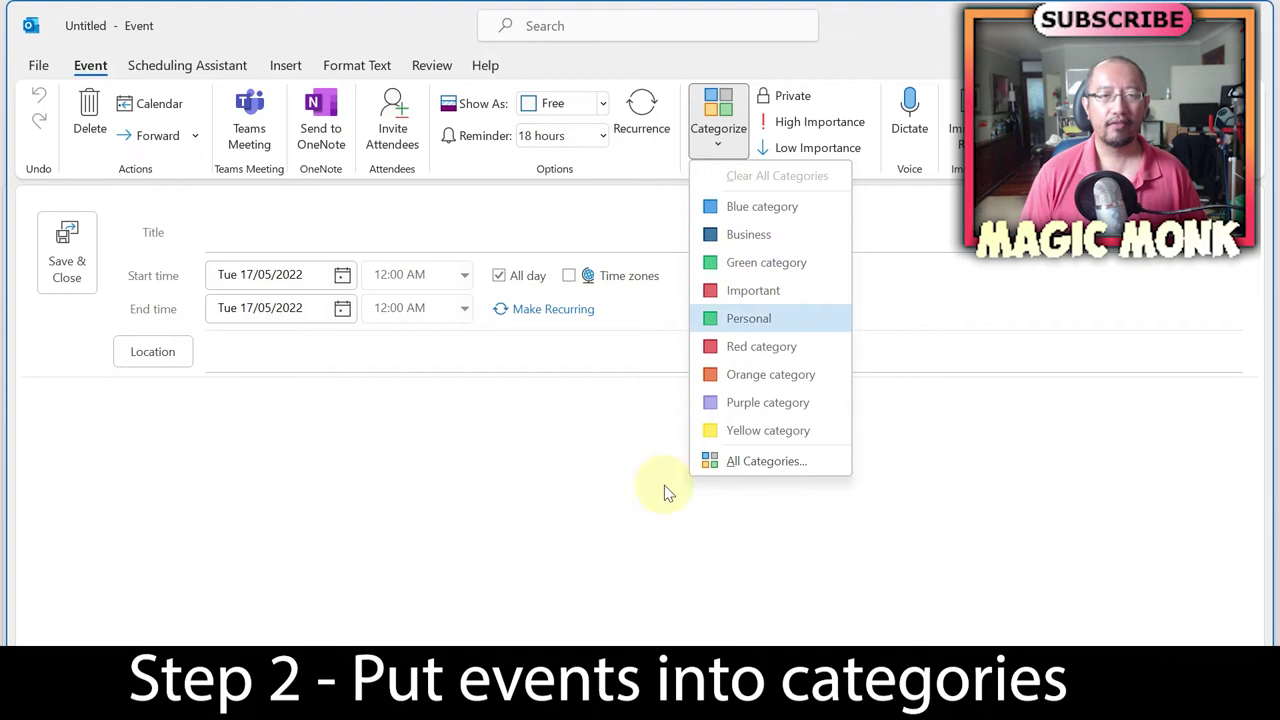
{"action": "left_click", "coordinate": [558, 513]}
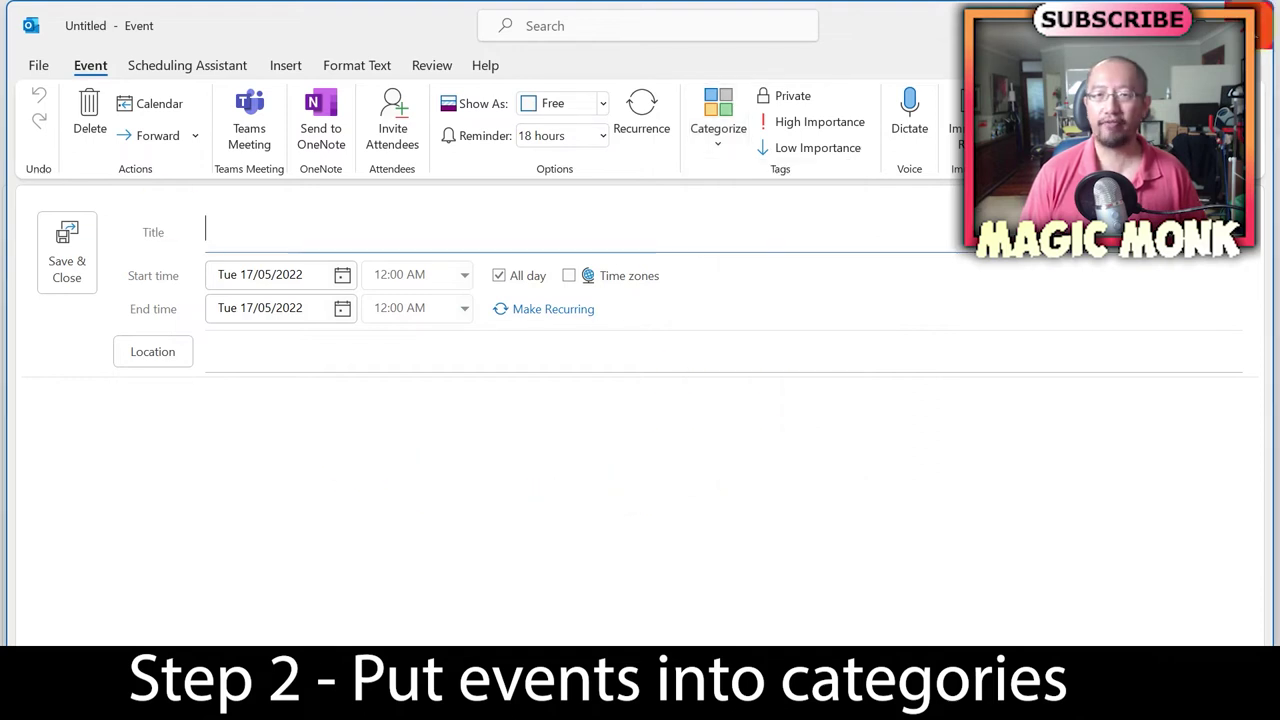
{"action": "key", "text": "Escape"}
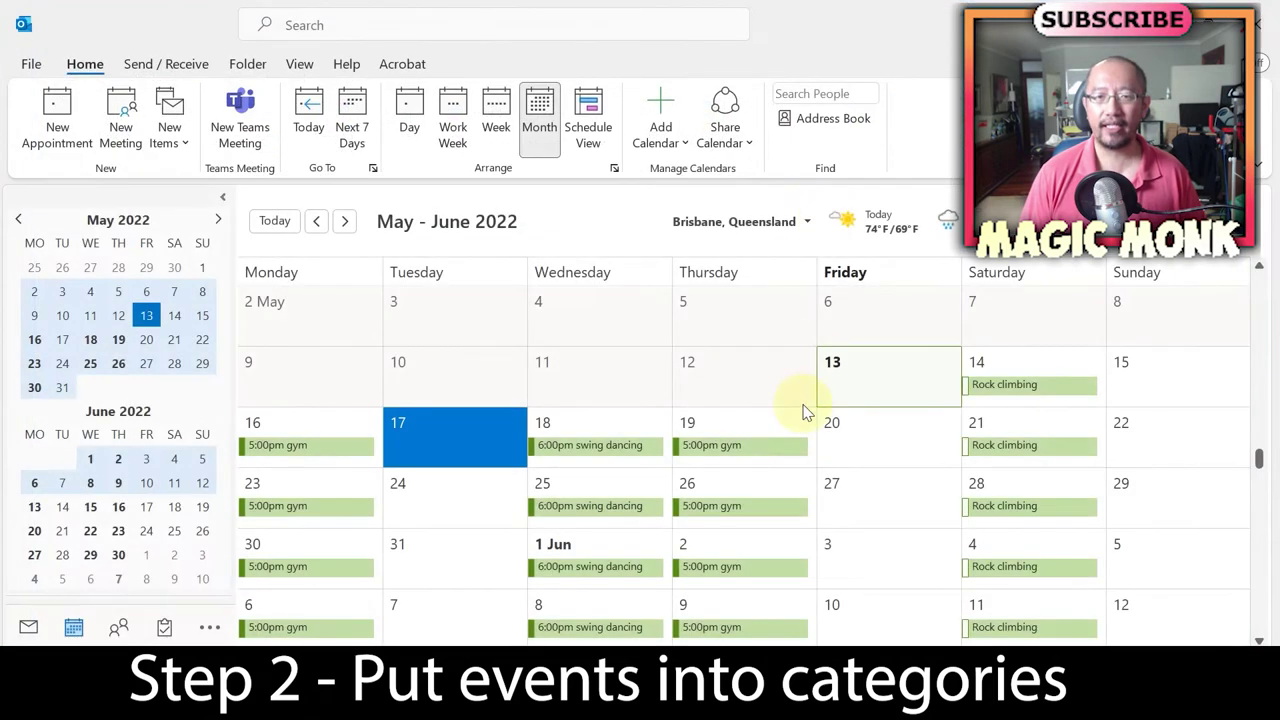
{"action": "left_click", "coordinate": [1018, 390]}
{"action": "right_click", "coordinate": [1016, 391]}
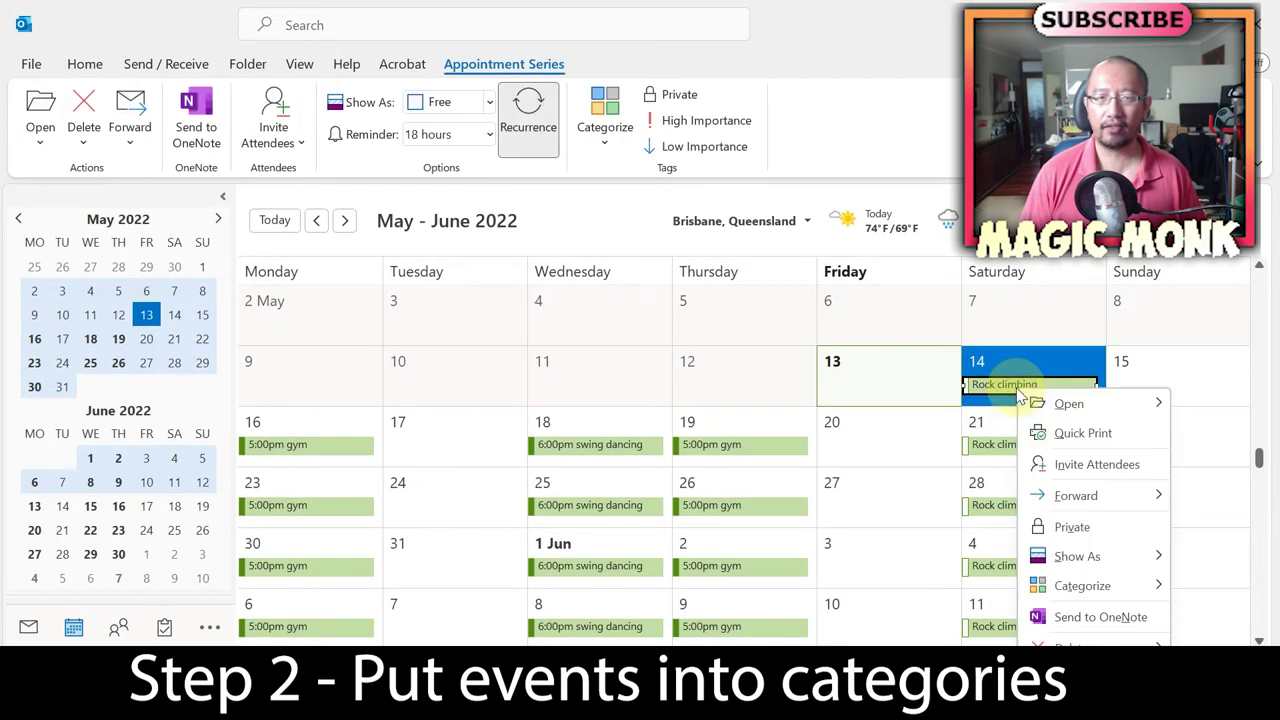
{"action": "left_click", "coordinate": [990, 388]}
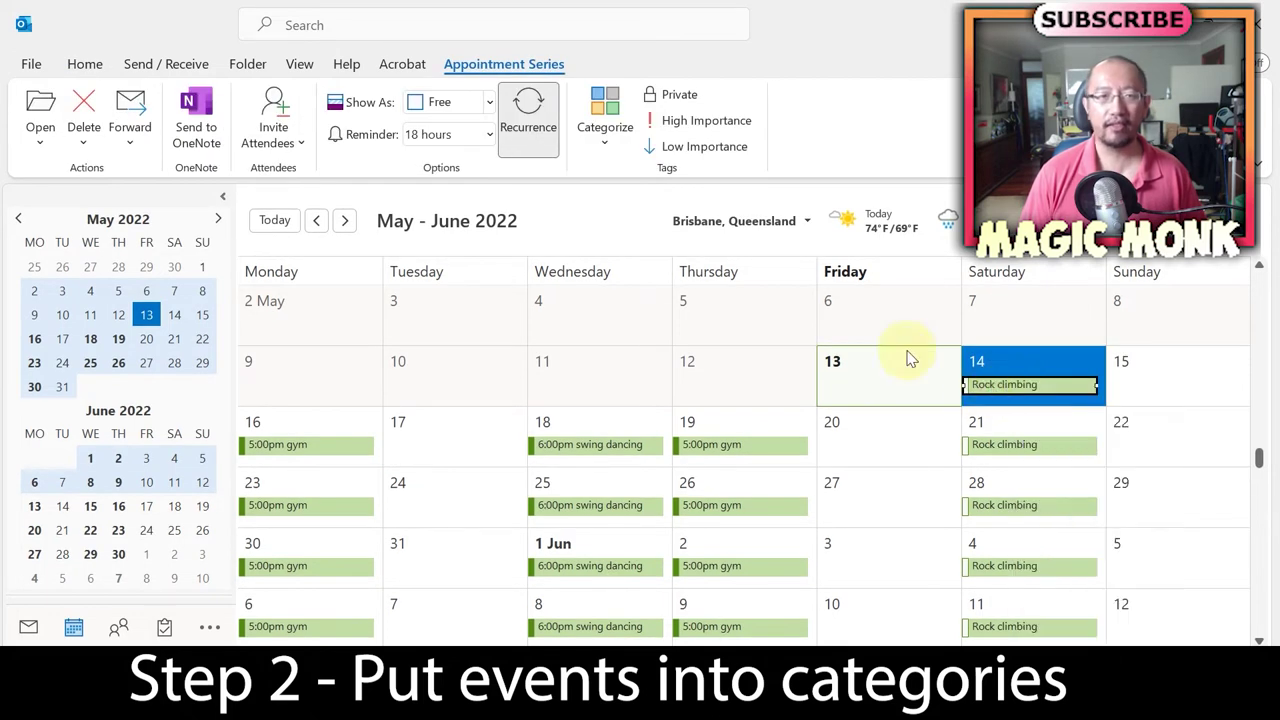
{"action": "left_click", "coordinate": [605, 148]}
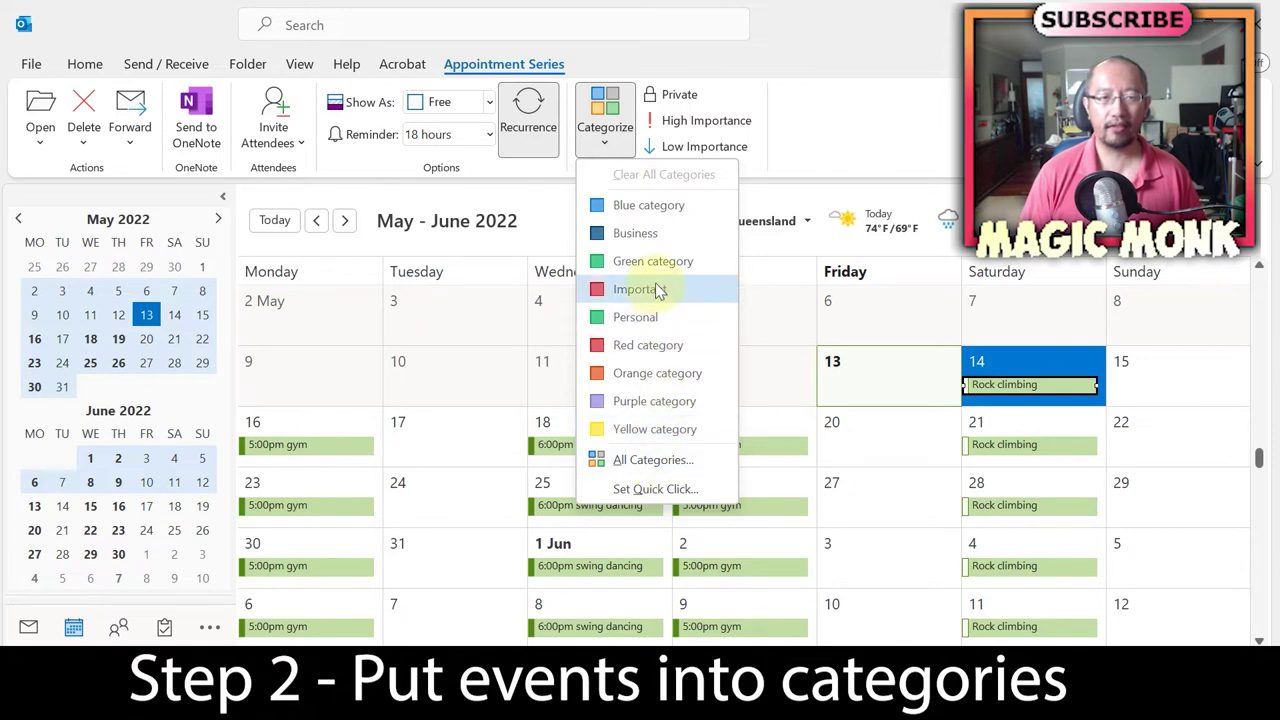
{"action": "left_click", "coordinate": [650, 344]}
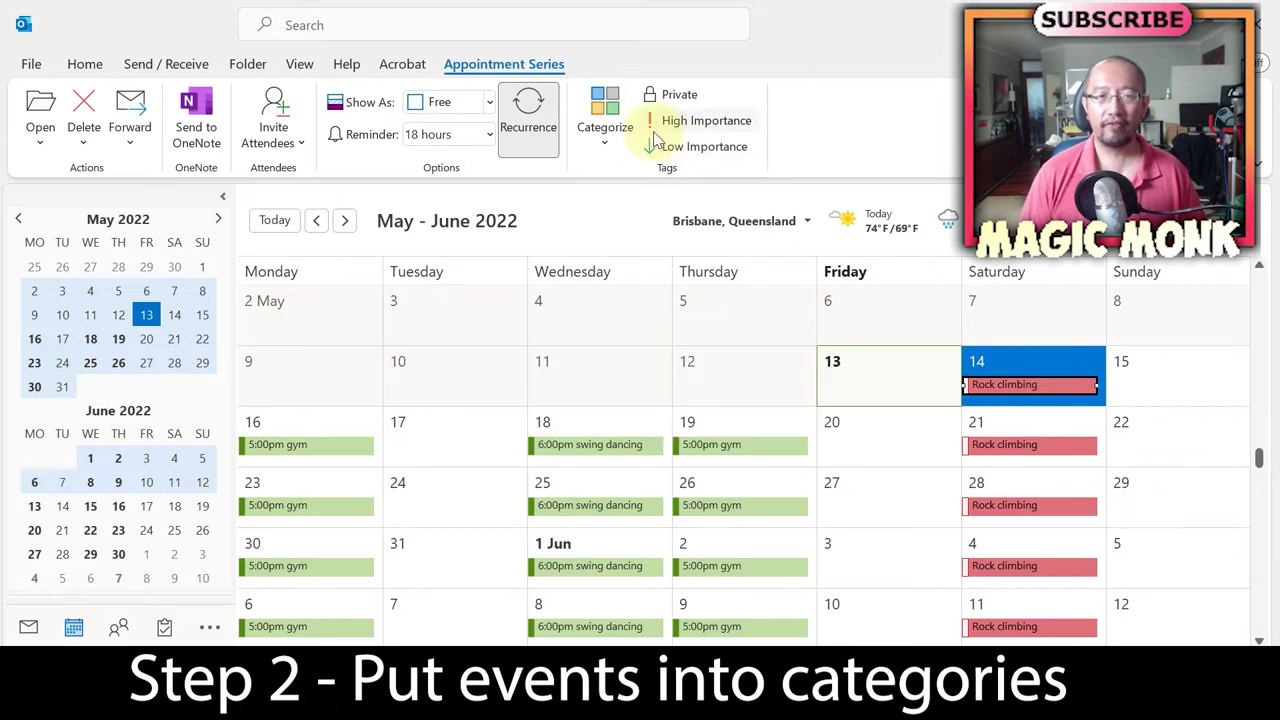
Rename the Red category to 'Exercise' in the colour categories manager
{"action": "left_click", "coordinate": [610, 142]}
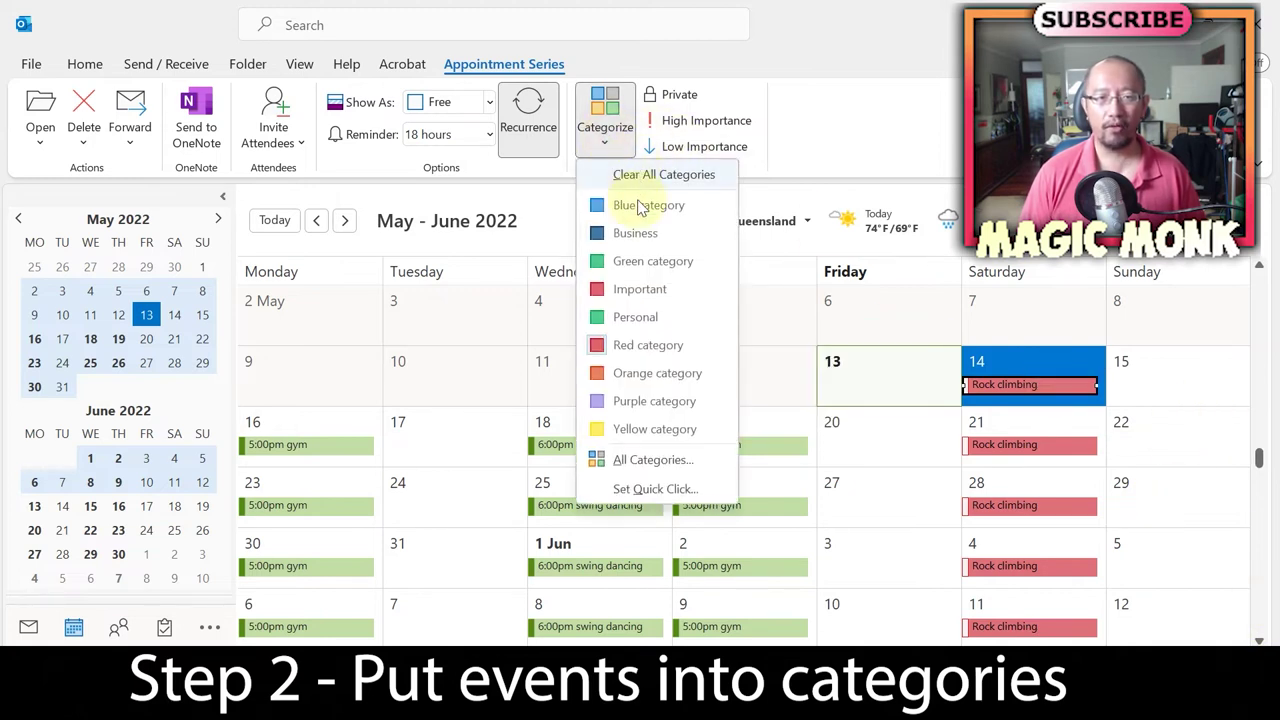
{"action": "left_click", "coordinate": [651, 460]}
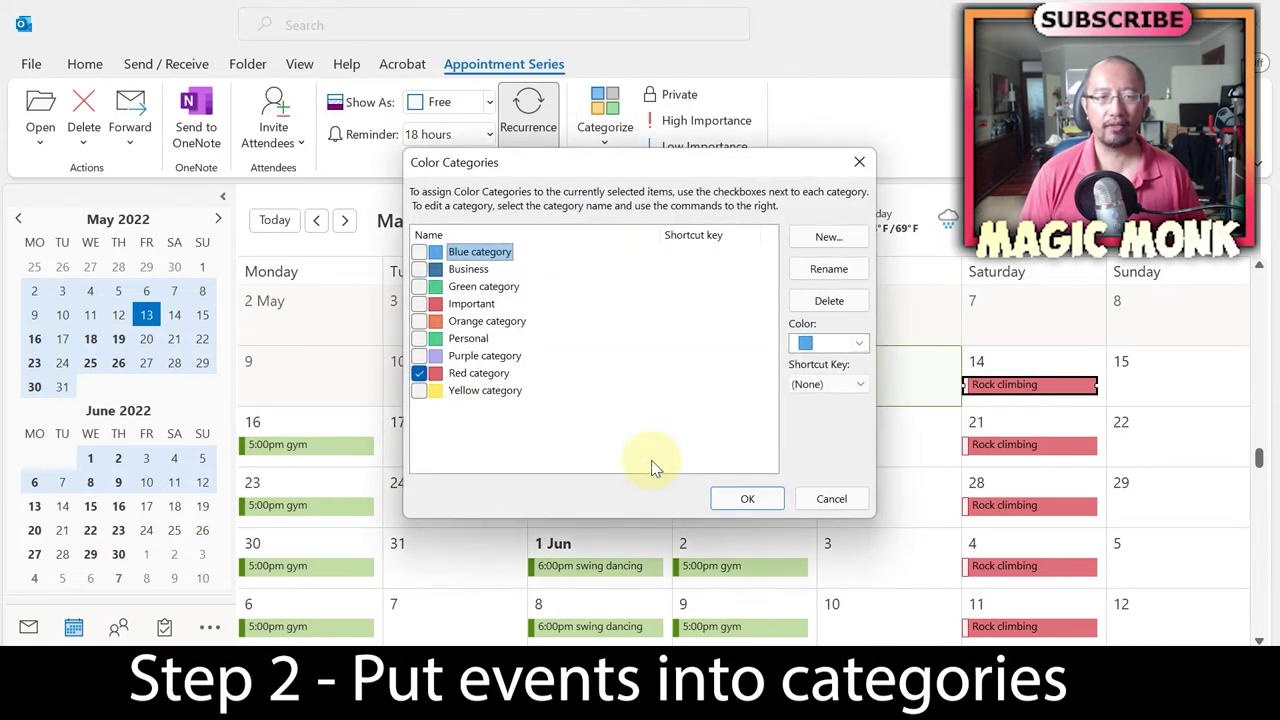
{"action": "left_click", "coordinate": [479, 373]}
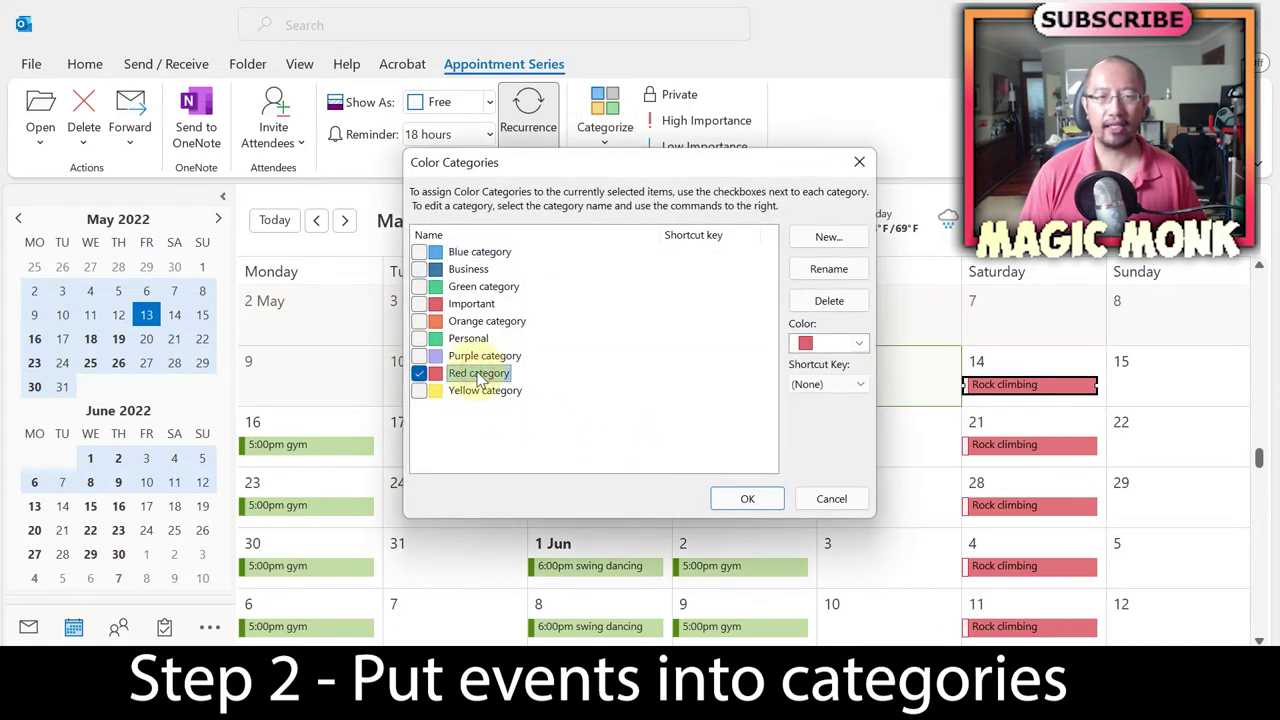
{"action": "left_click", "coordinate": [838, 268]}
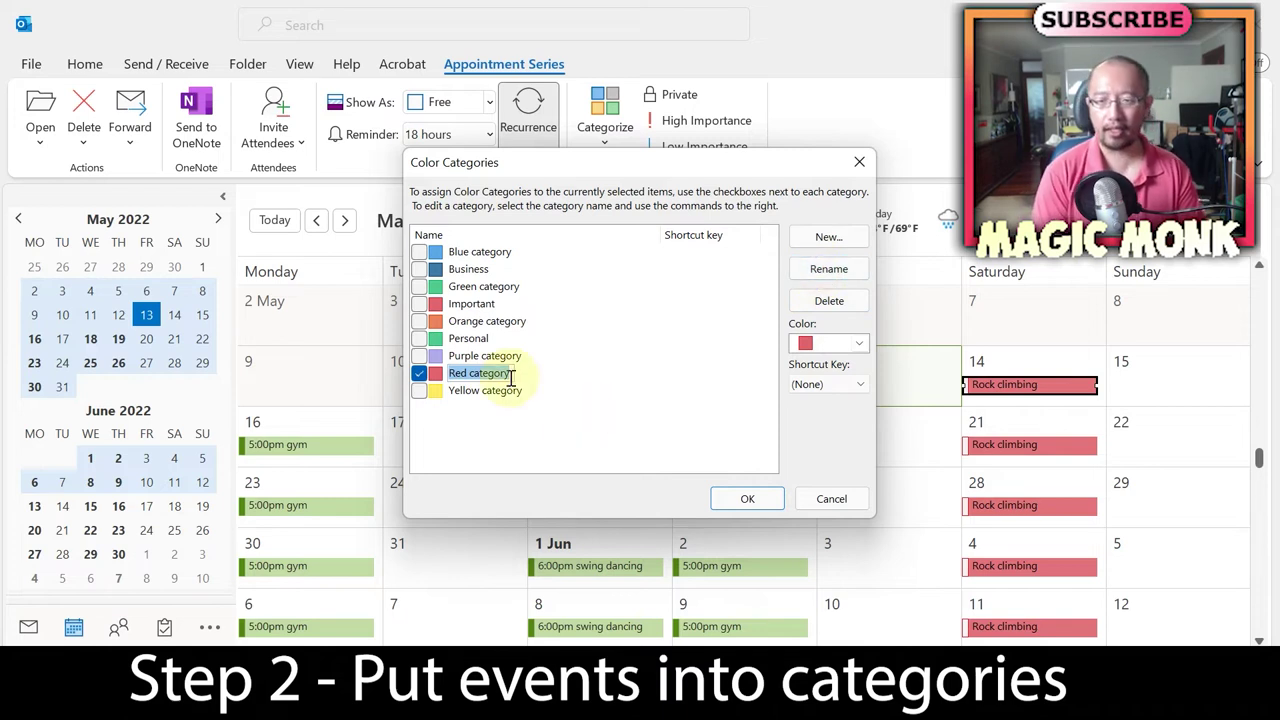
{"action": "type", "text": "Exercise"}
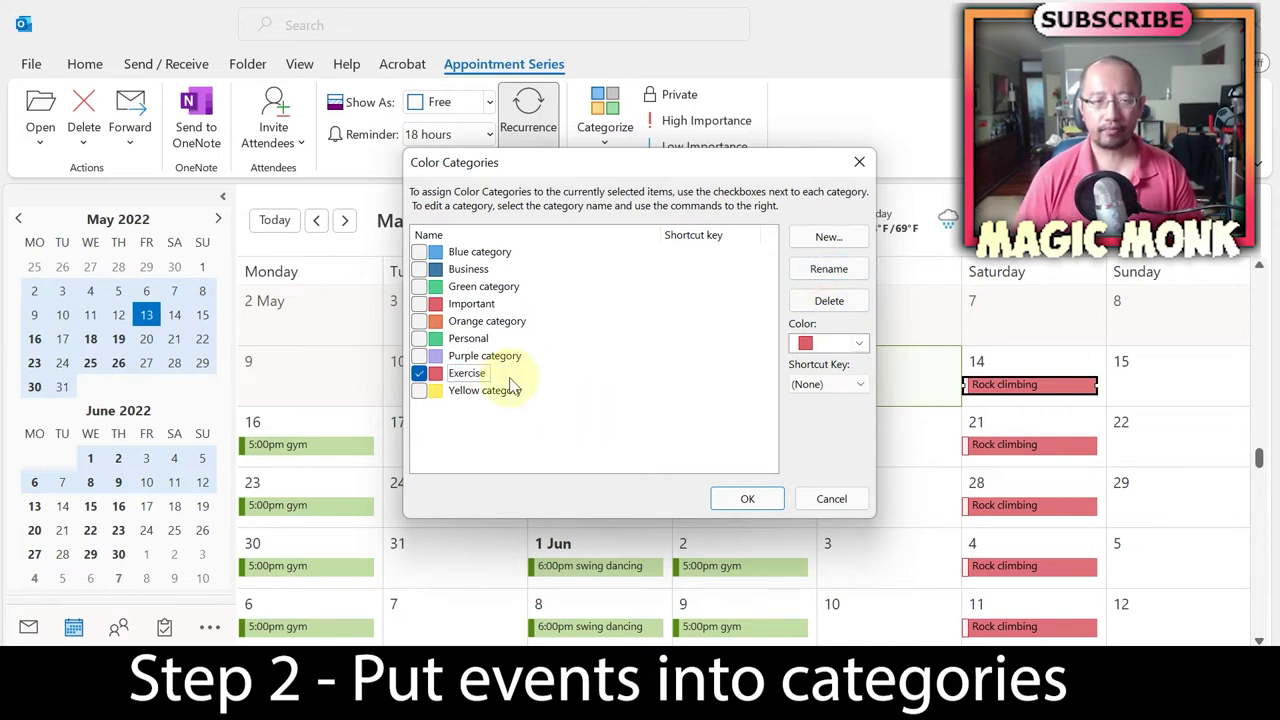
{"action": "key", "text": "Return"}
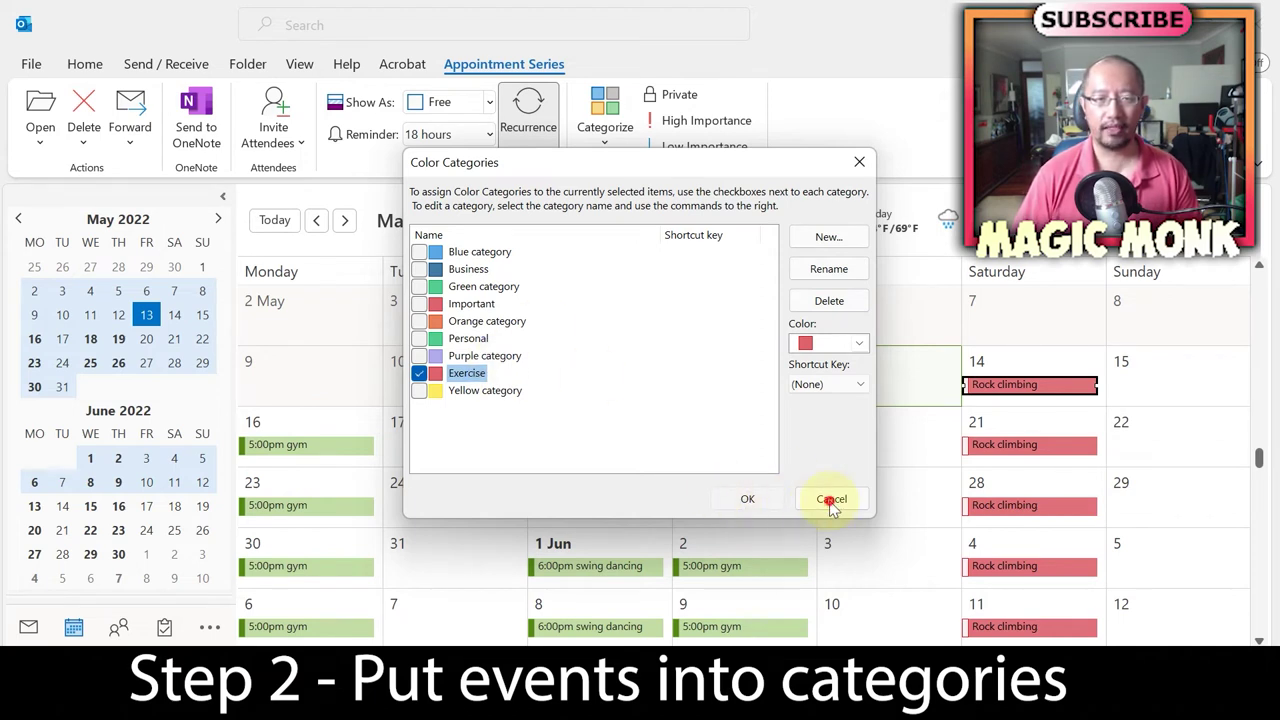
{"action": "left_click", "coordinate": [831, 501]}
{"action": "mouse_move", "coordinate": [727, 452]}
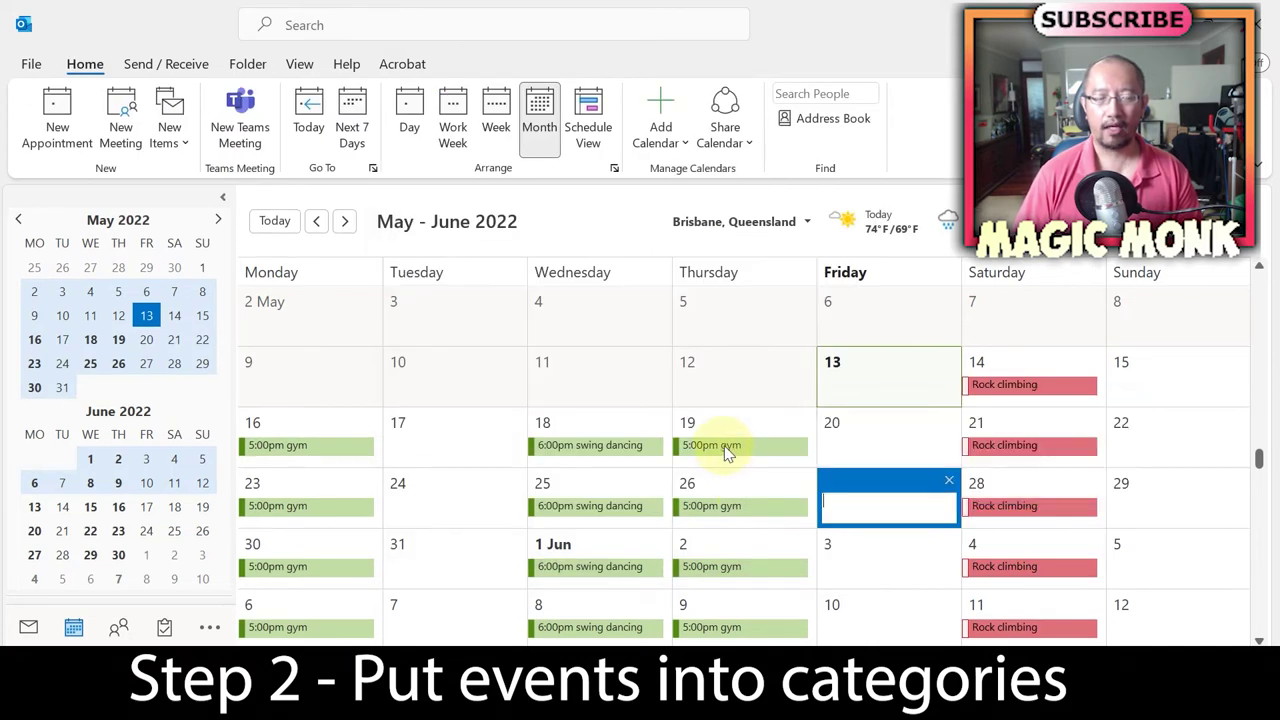
Assign the Exercise category to the 19 May gym series
{"action": "left_click", "coordinate": [727, 449]}
{"action": "left_click", "coordinate": [605, 120]}
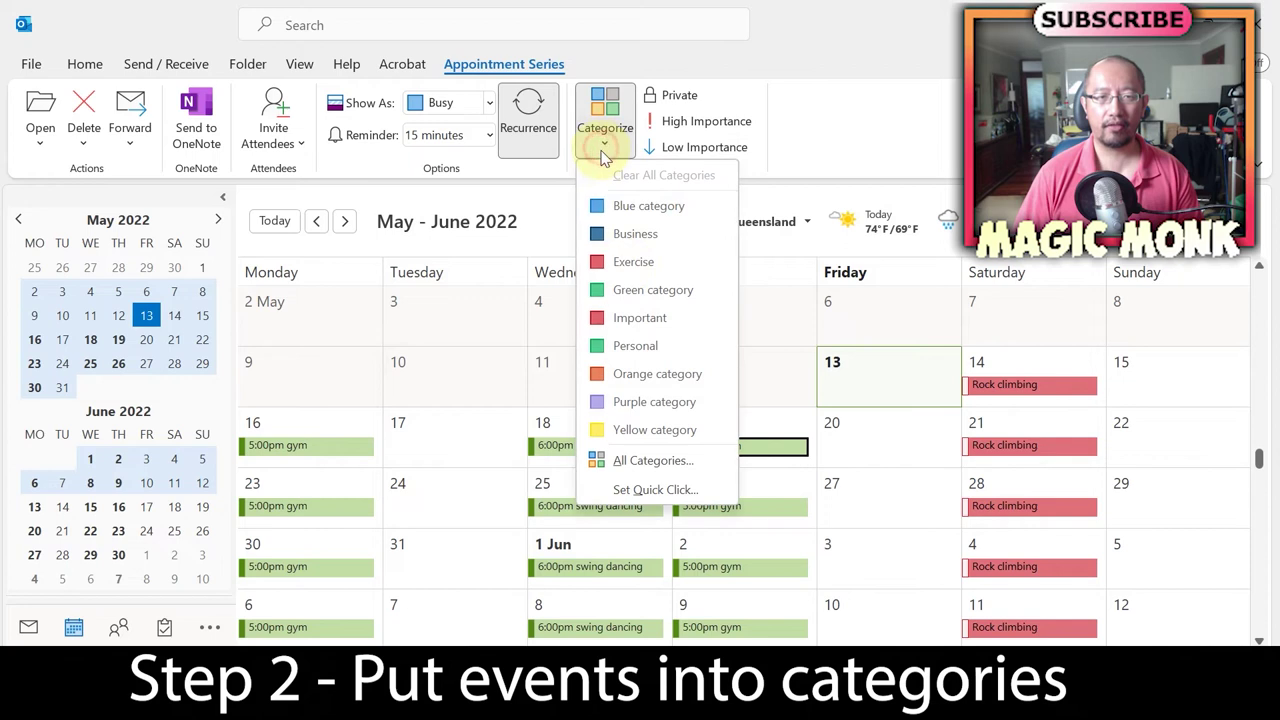
{"action": "left_click", "coordinate": [647, 265]}
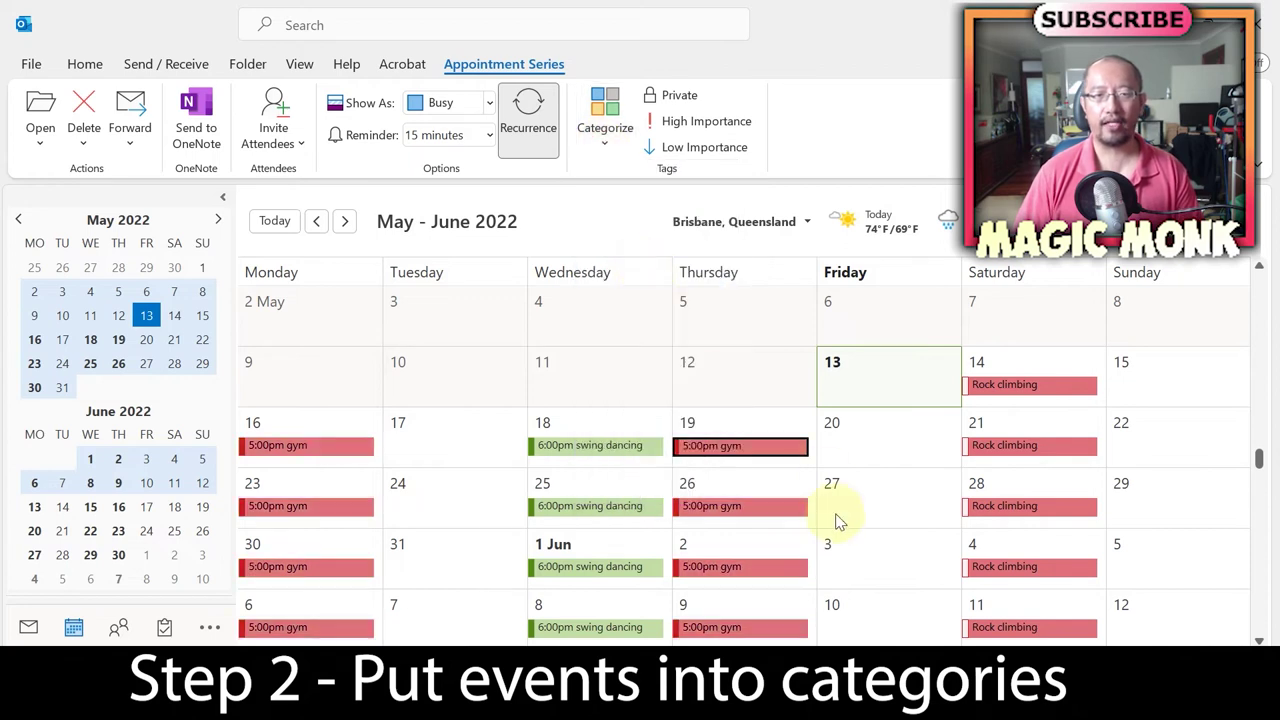
{"action": "mouse_move", "coordinate": [598, 446]}
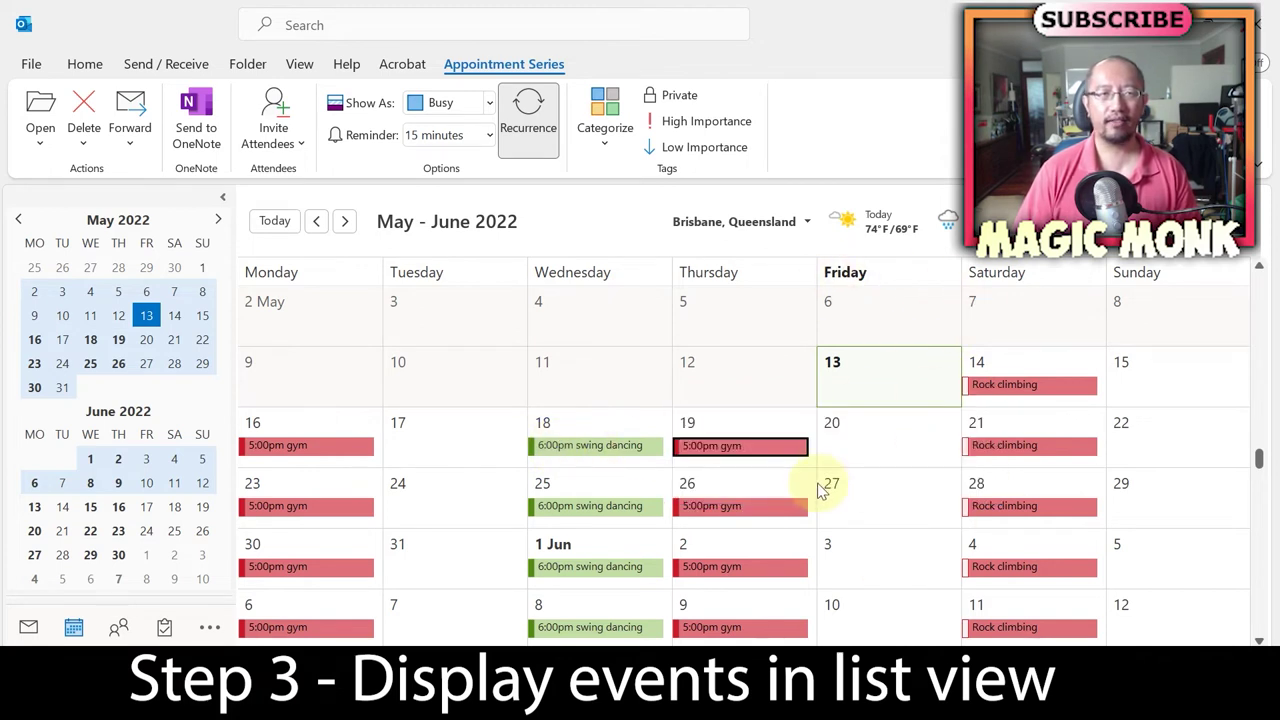
Switch the calendar to List view and hide the folder pane to widen the appointment list
{"action": "left_click", "coordinate": [300, 64]}
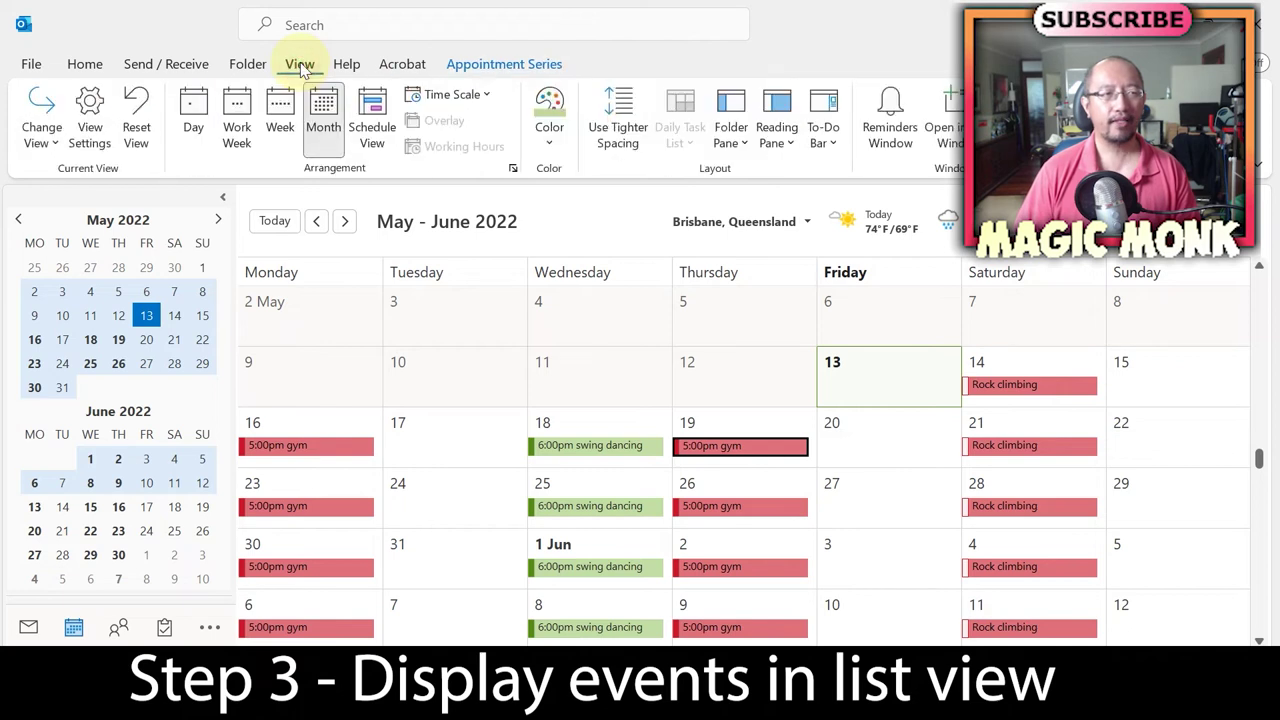
{"action": "left_click", "coordinate": [60, 150]}
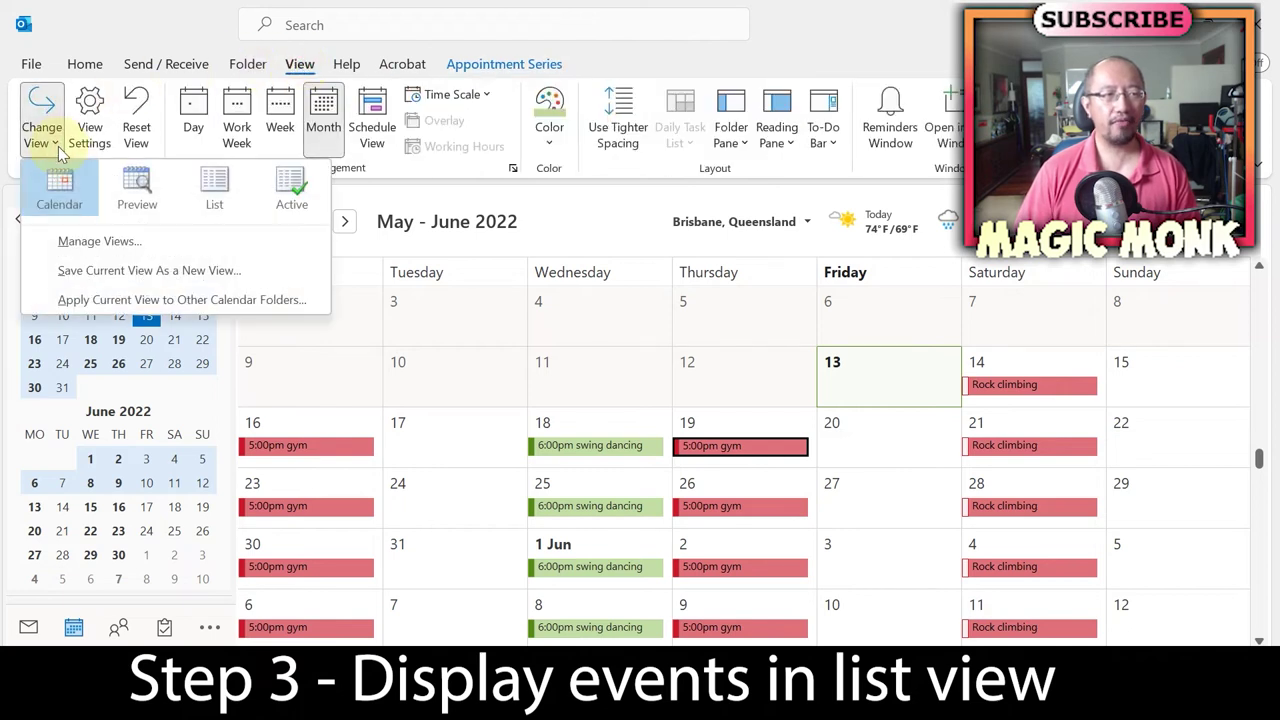
{"action": "left_click", "coordinate": [215, 195]}
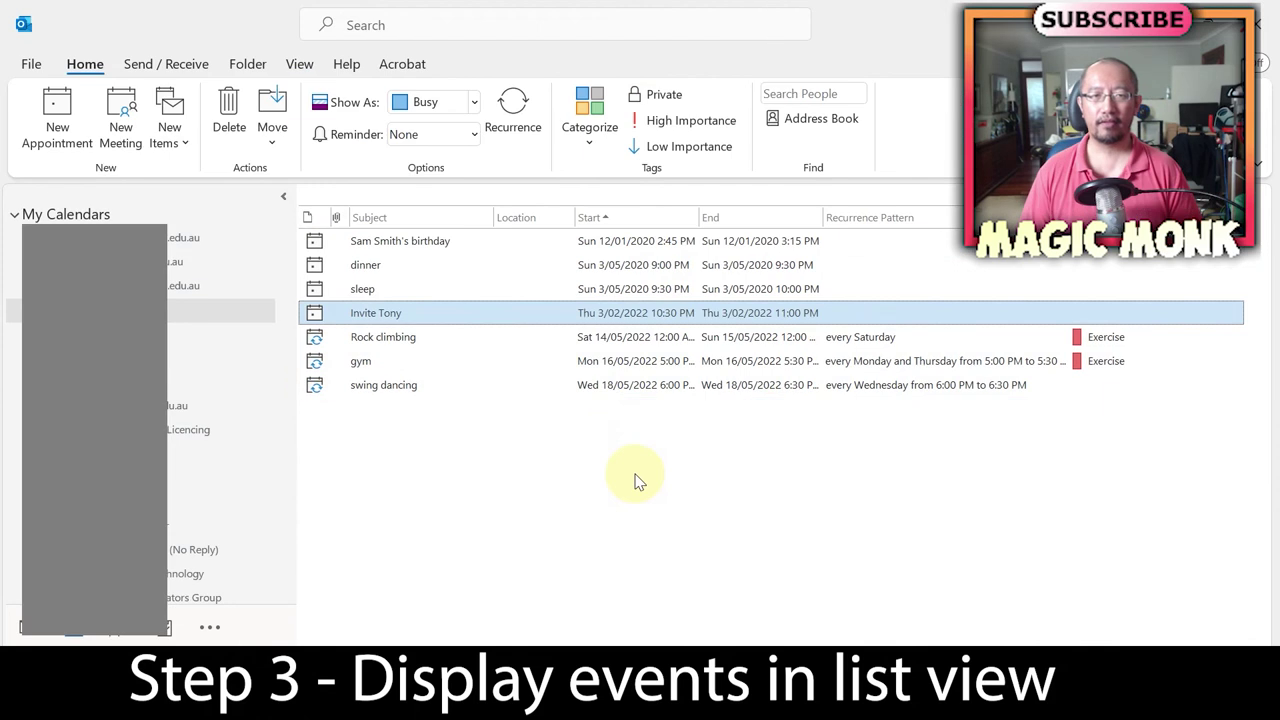
{"action": "left_click", "coordinate": [284, 203]}
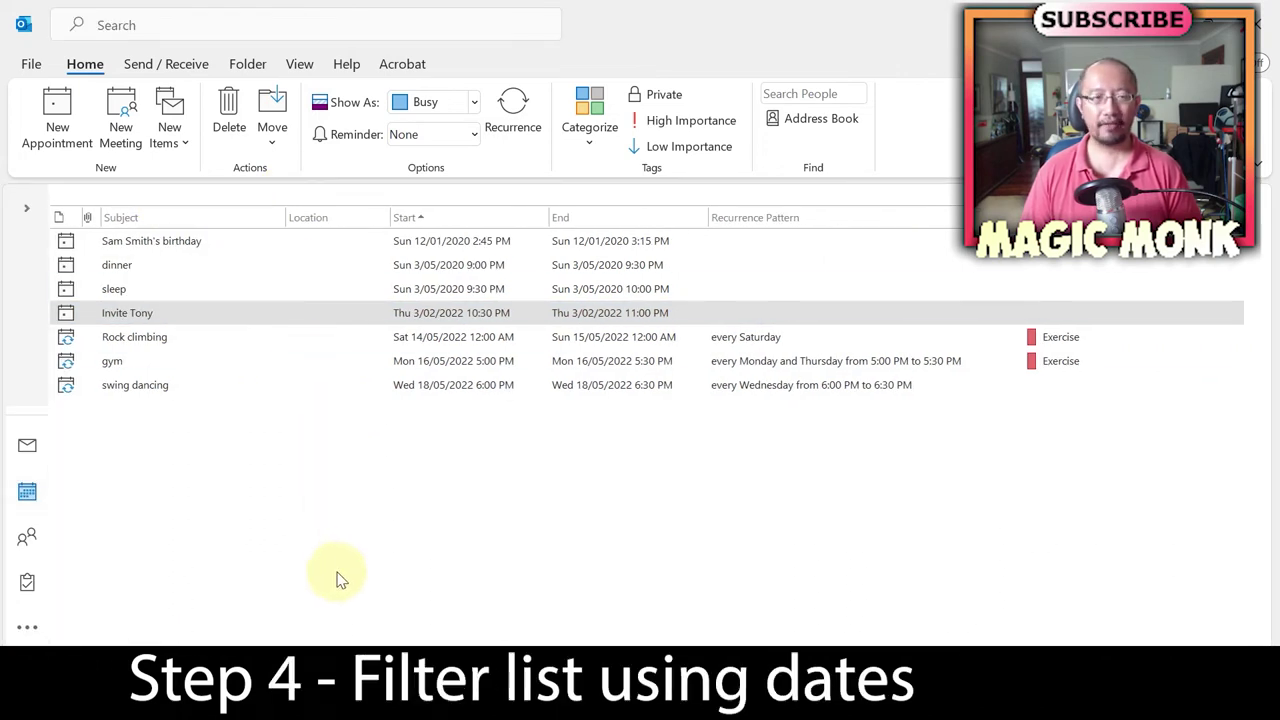
{"action": "left_click", "coordinate": [465, 527]}
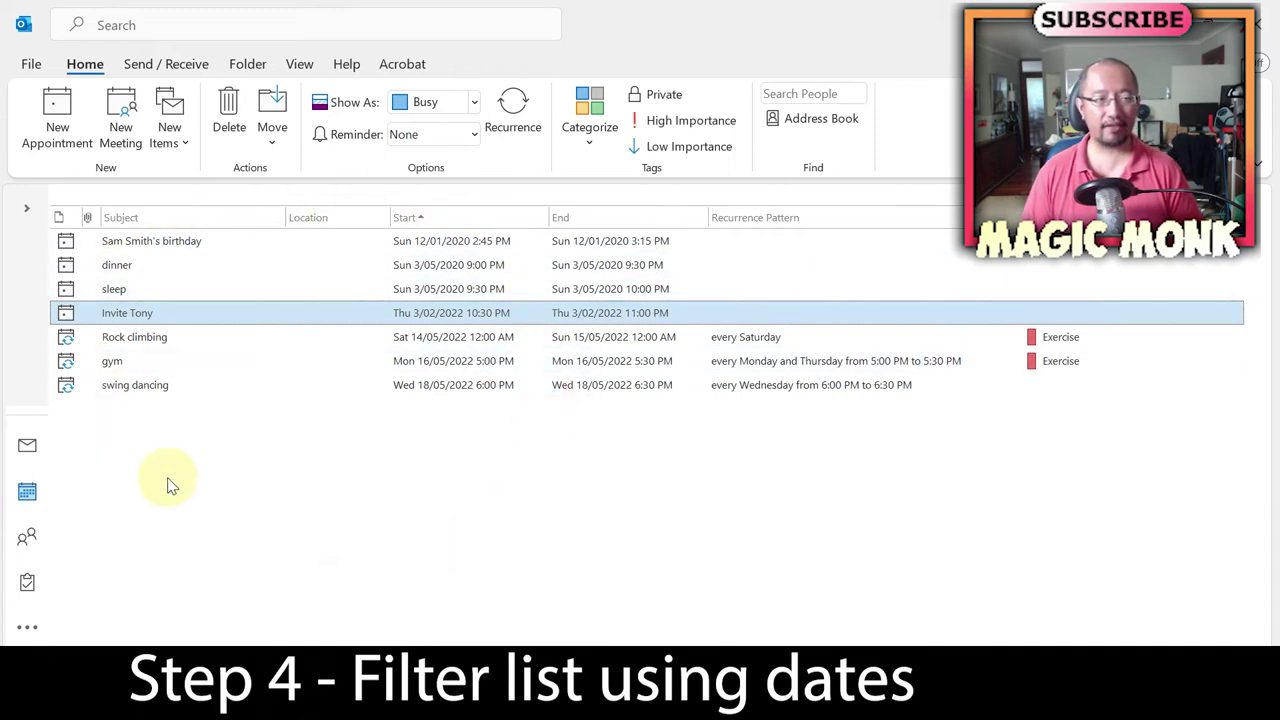
{"action": "left_click", "coordinate": [428, 265]}
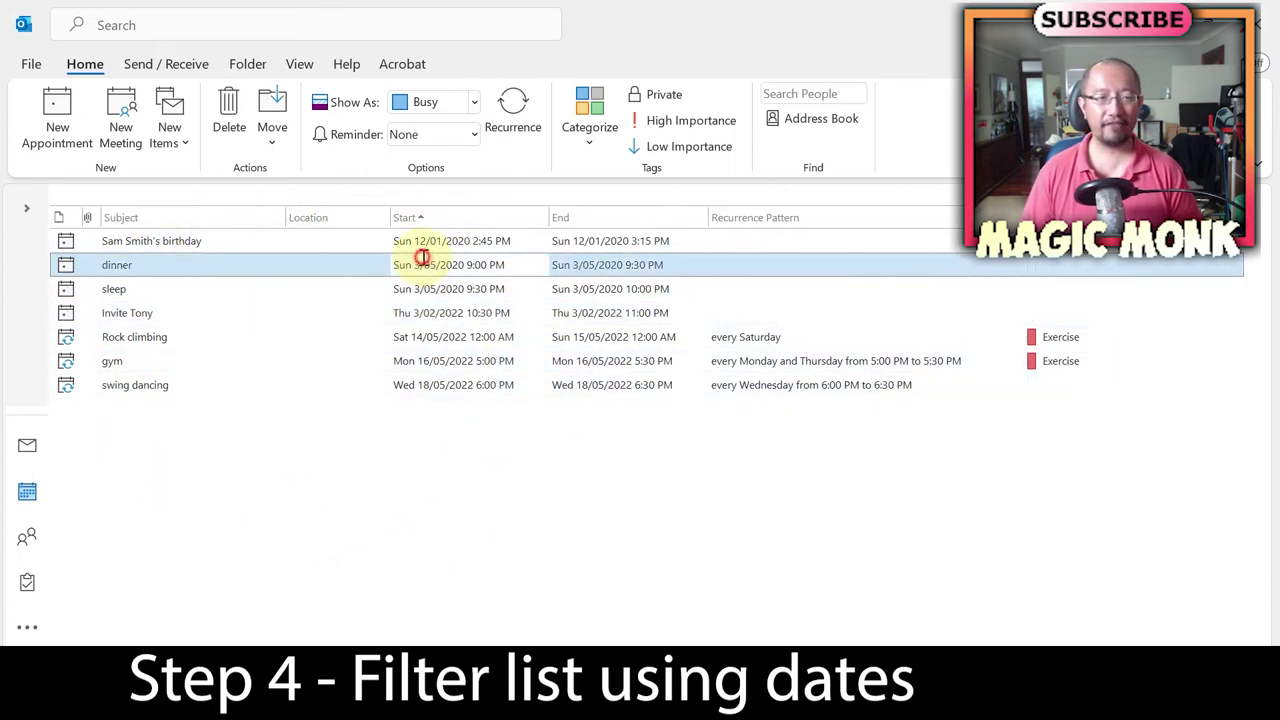
{"action": "left_click", "coordinate": [430, 241]}
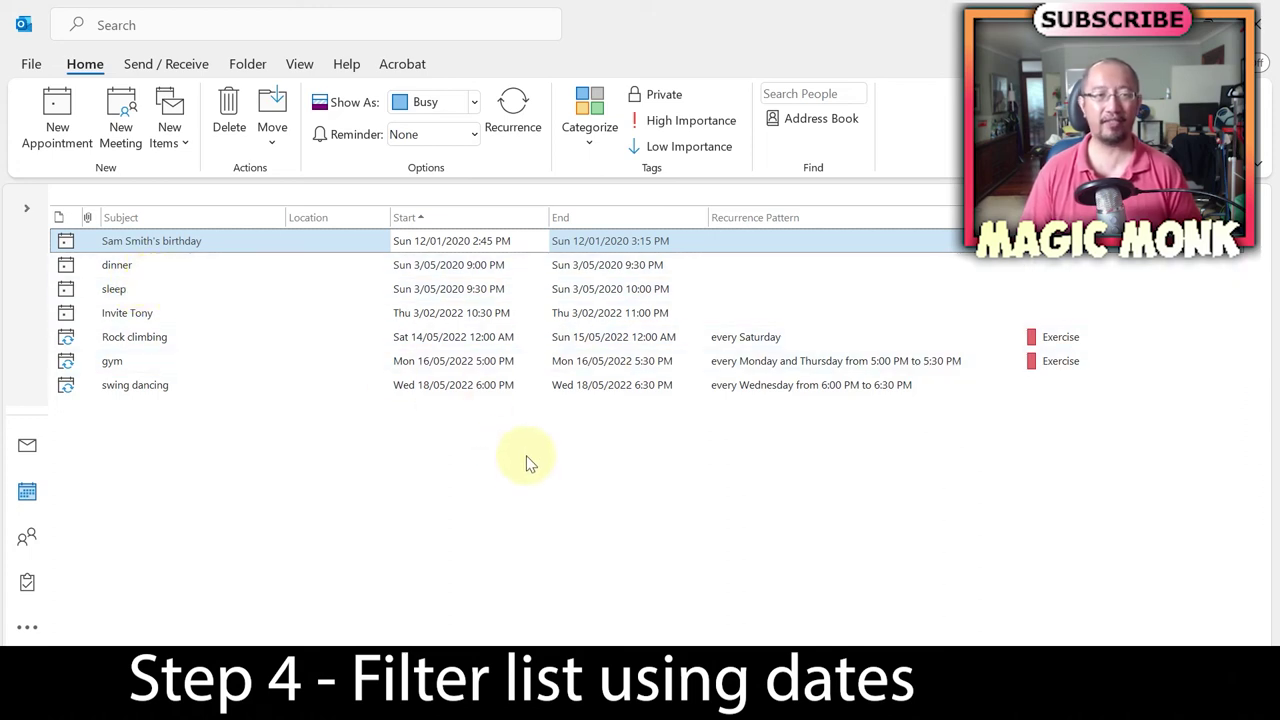
Open the list's Filter dialog and choose the Created field under Advanced criteria
{"action": "right_click", "coordinate": [671, 436]}
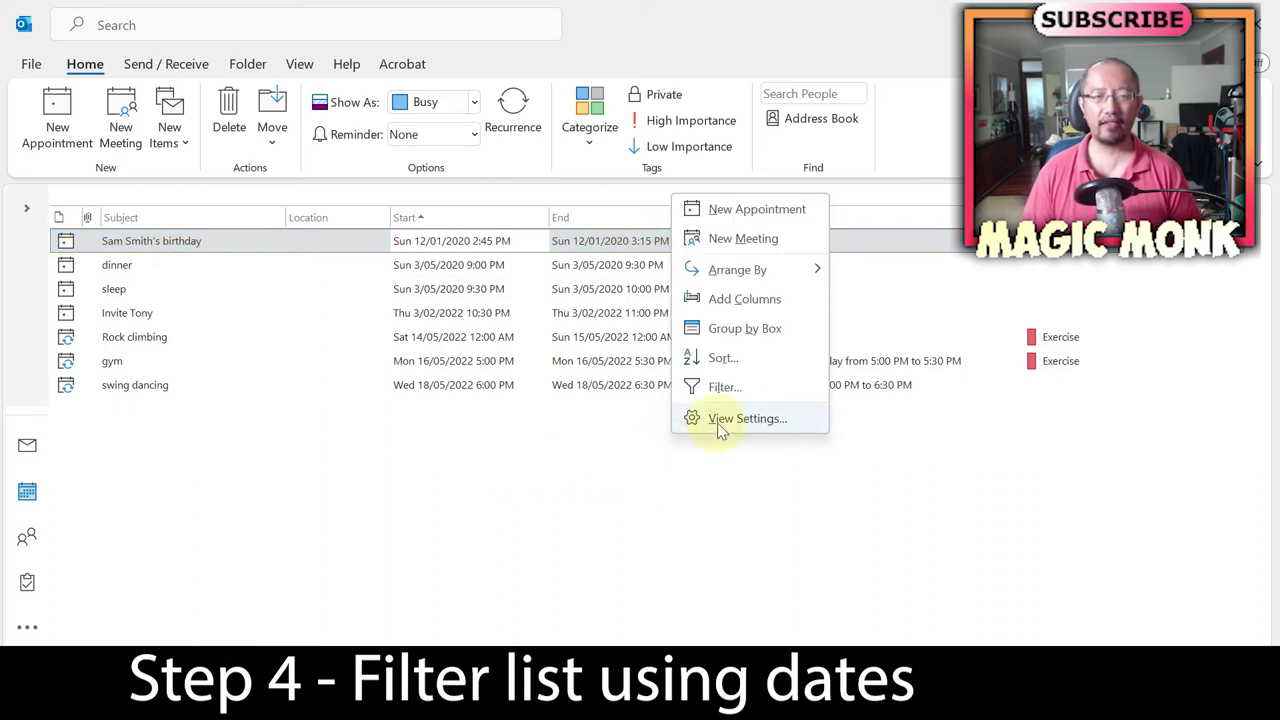
{"action": "left_click", "coordinate": [722, 388]}
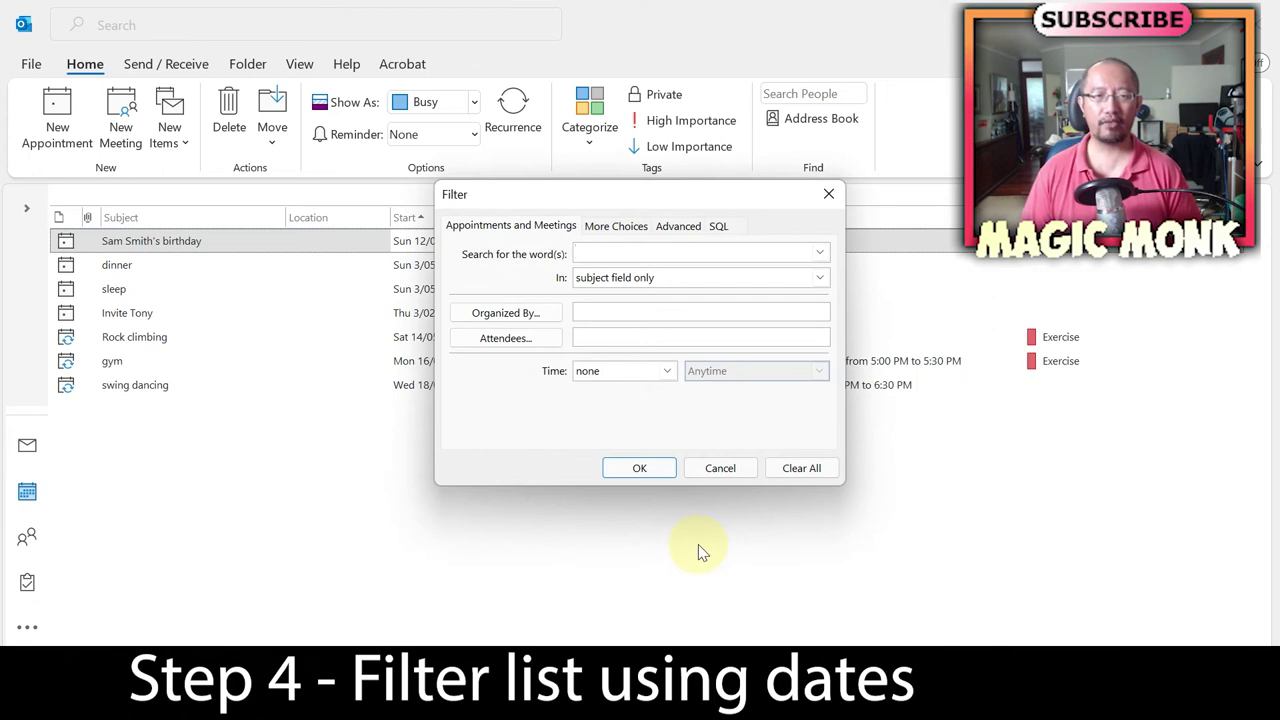
{"action": "left_click", "coordinate": [682, 228]}
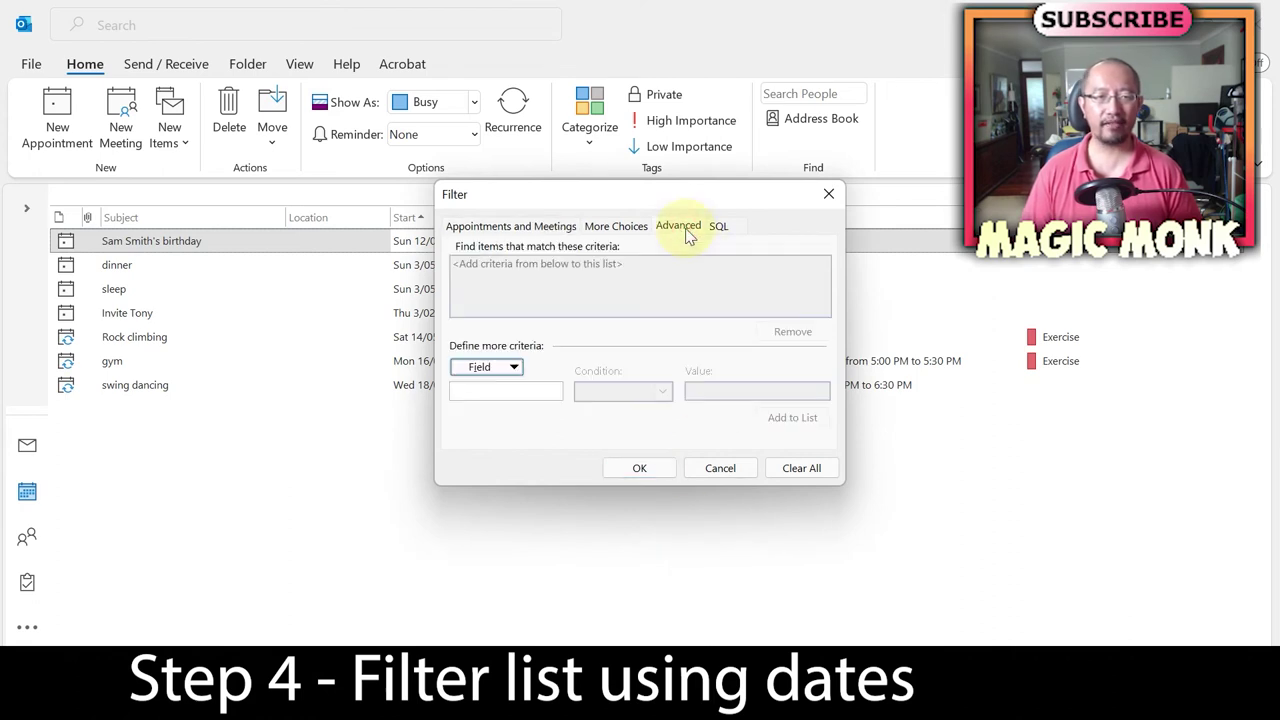
{"action": "left_click", "coordinate": [514, 370]}
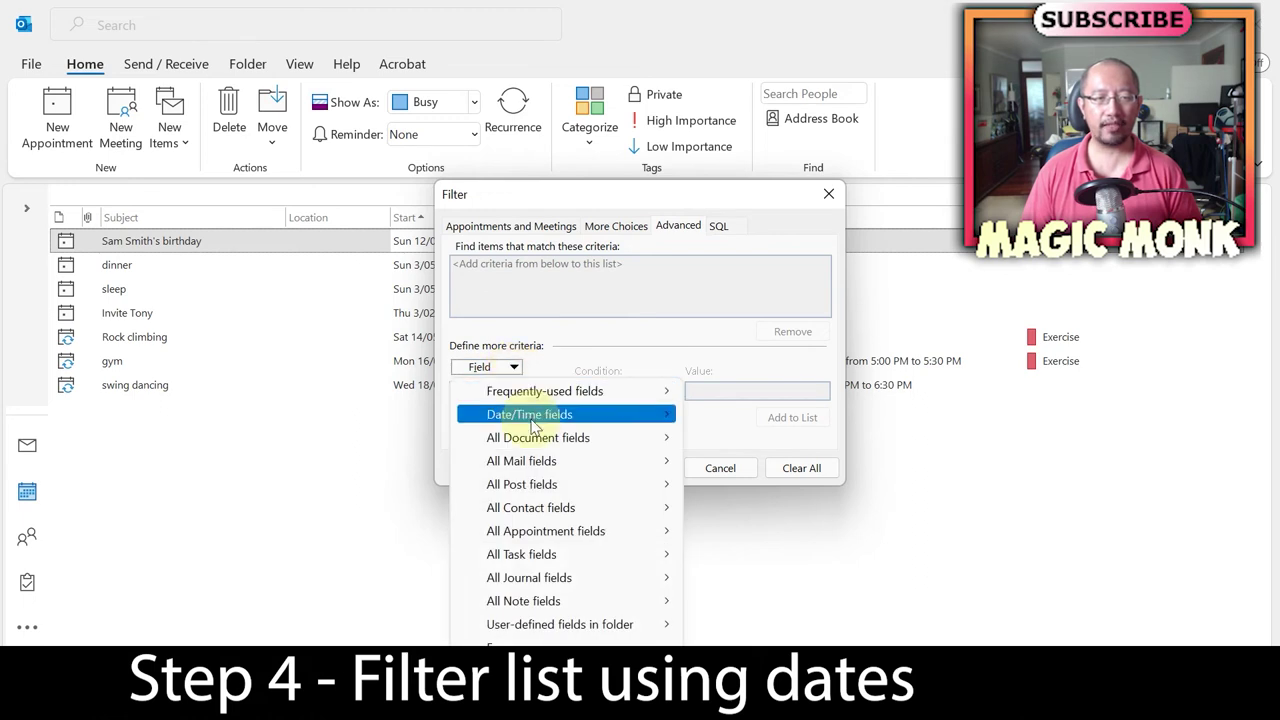
{"action": "mouse_move", "coordinate": [533, 425]}
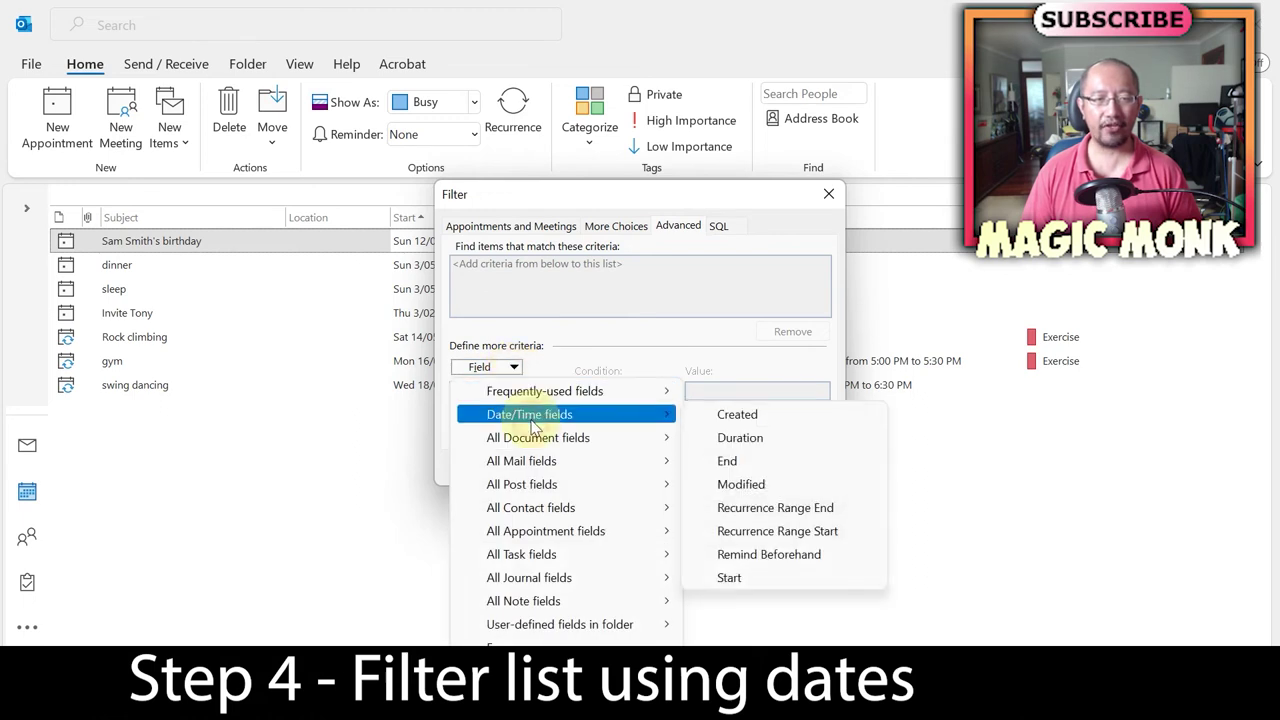
{"action": "left_click", "coordinate": [737, 420]}
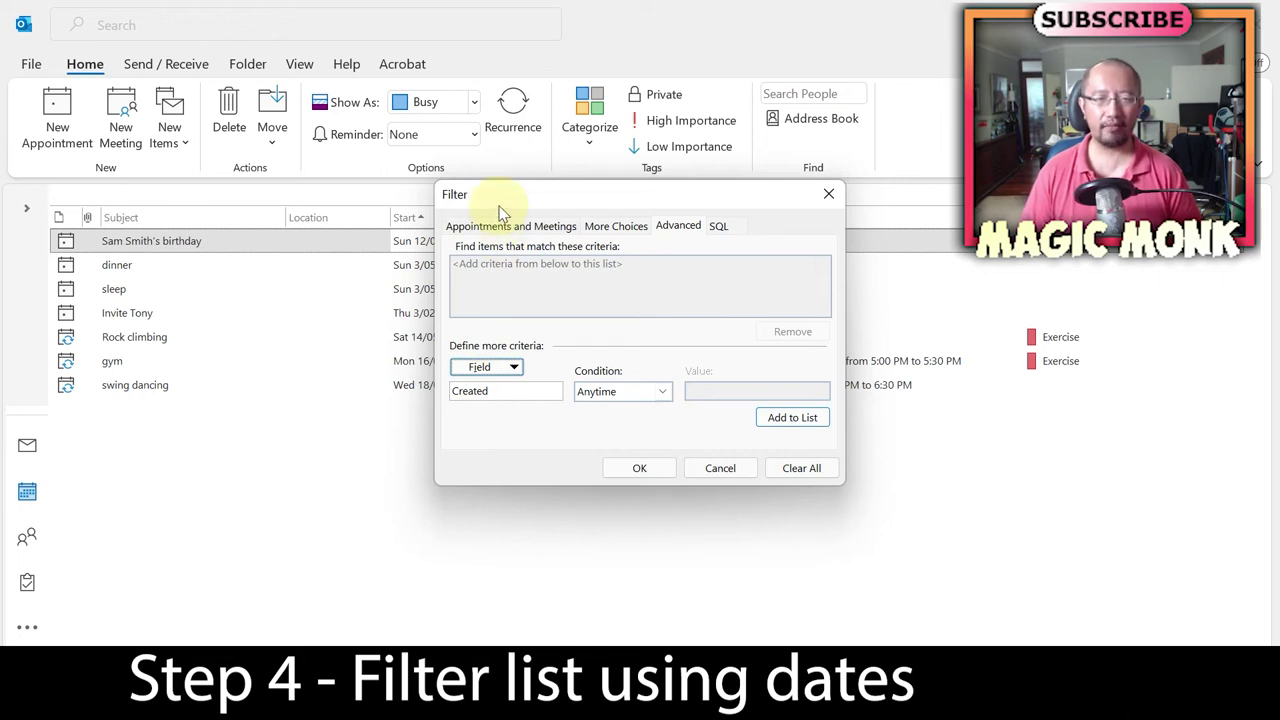
Add the criterion Created on or after 01/01/2022 and apply the filter
{"action": "left_click", "coordinate": [615, 393]}
{"action": "left_click_drag", "start_coordinate": [670, 425], "coordinate": [670, 451]}
{"action": "scroll", "coordinate": [668, 427], "scroll_direction": "up", "scroll_amount": 2}
{"action": "scroll", "coordinate": [664, 453], "scroll_direction": "down", "scroll_amount": 2}
{"action": "left_click", "coordinate": [615, 452]}
{"action": "left_click", "coordinate": [729, 394]}
{"action": "type", "text": "01/01/2022"}
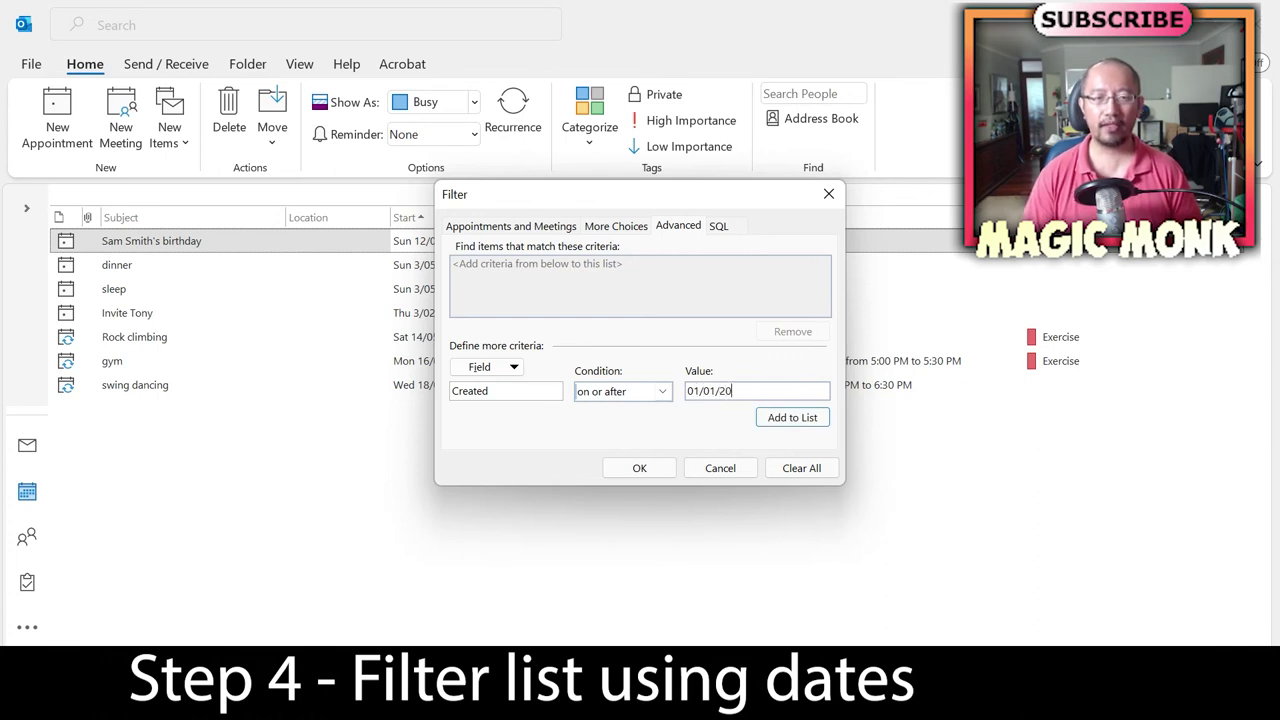
{"action": "left_click", "coordinate": [790, 420]}
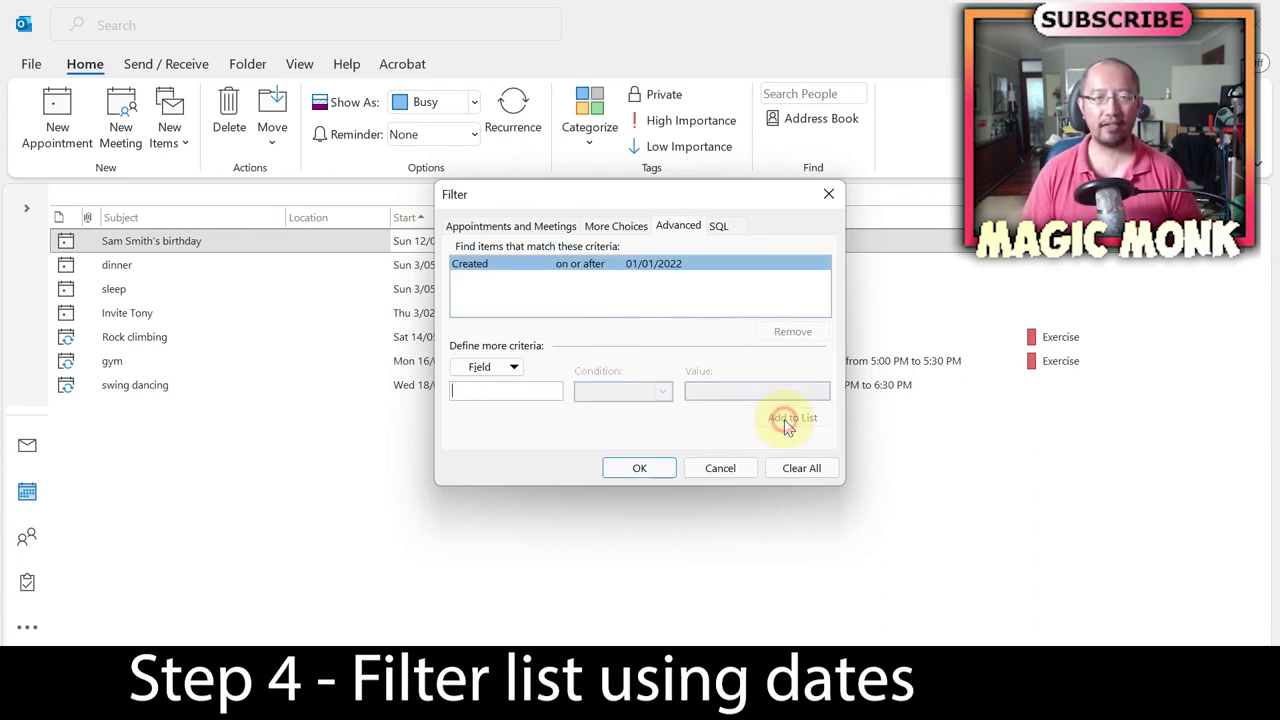
{"action": "left_click", "coordinate": [640, 468]}
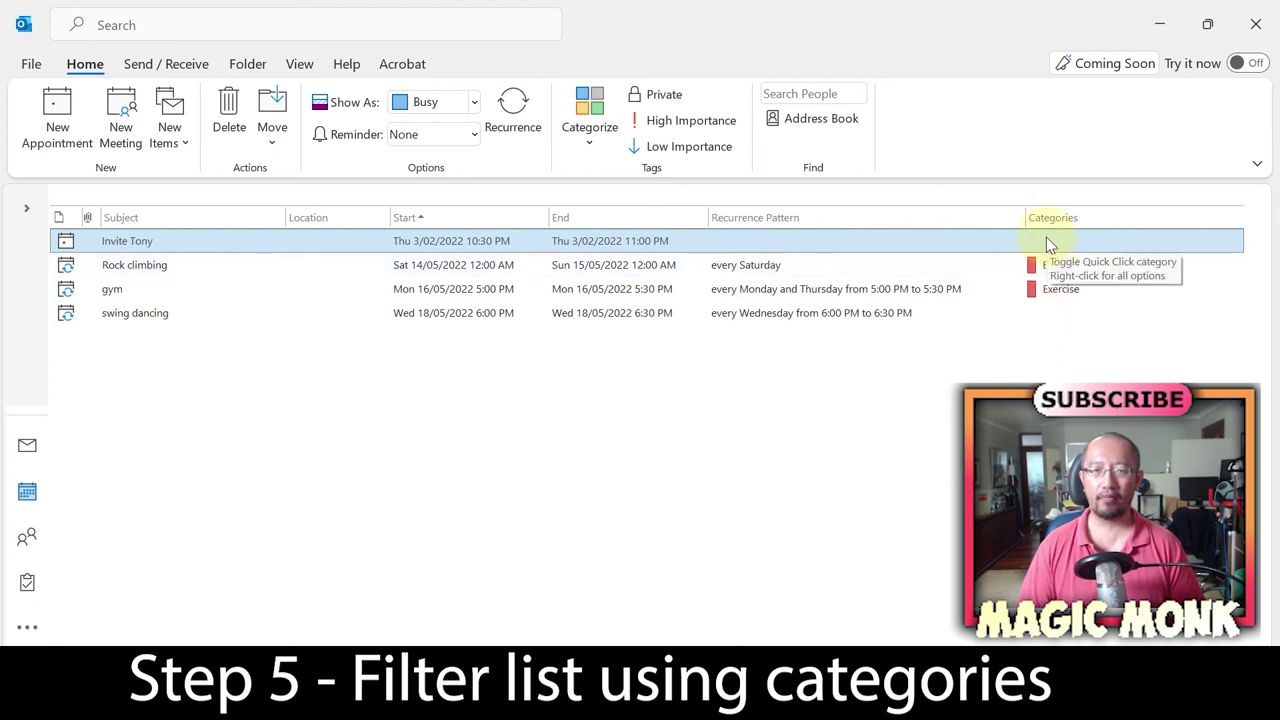
Give the 3 February invite event the Yellow category
{"action": "left_click", "coordinate": [1058, 264]}
{"action": "left_click", "coordinate": [1068, 290]}
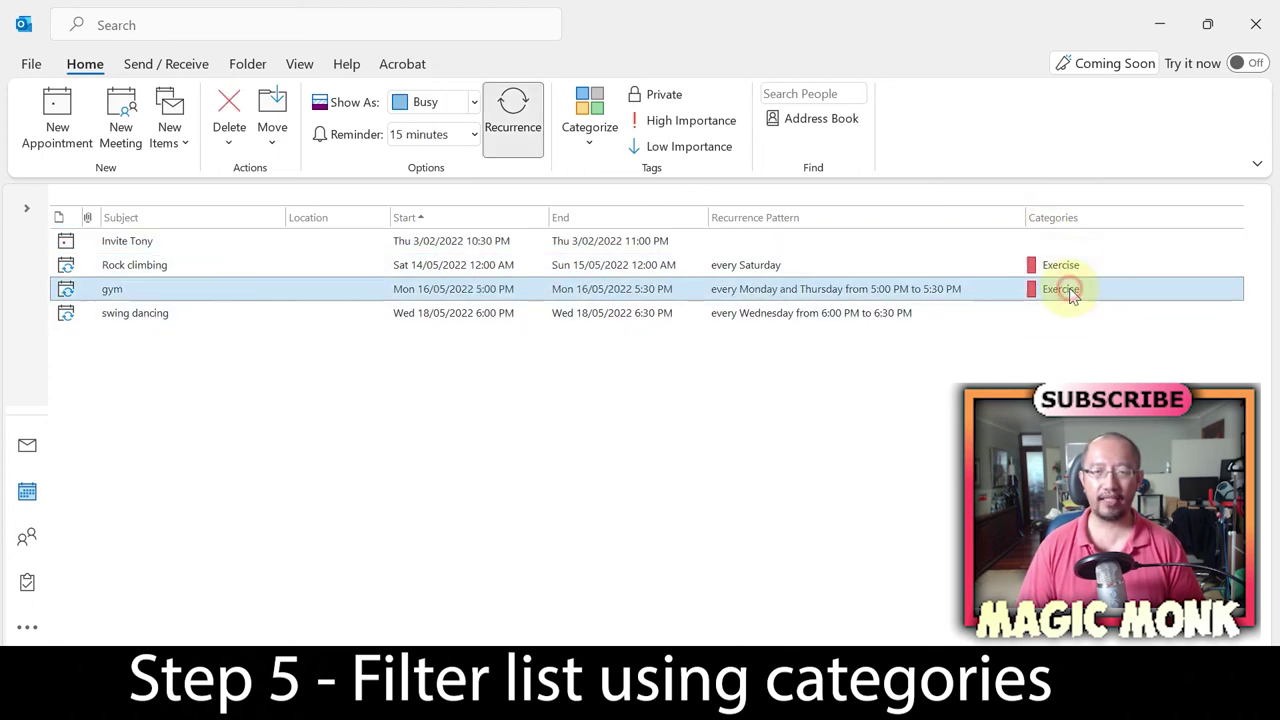
{"action": "left_click", "coordinate": [1066, 312]}
{"action": "left_click", "coordinate": [1066, 262]}
{"action": "left_click", "coordinate": [1071, 242]}
{"action": "left_click", "coordinate": [1062, 266]}
{"action": "left_click", "coordinate": [1064, 291]}
{"action": "left_click", "coordinate": [1063, 315]}
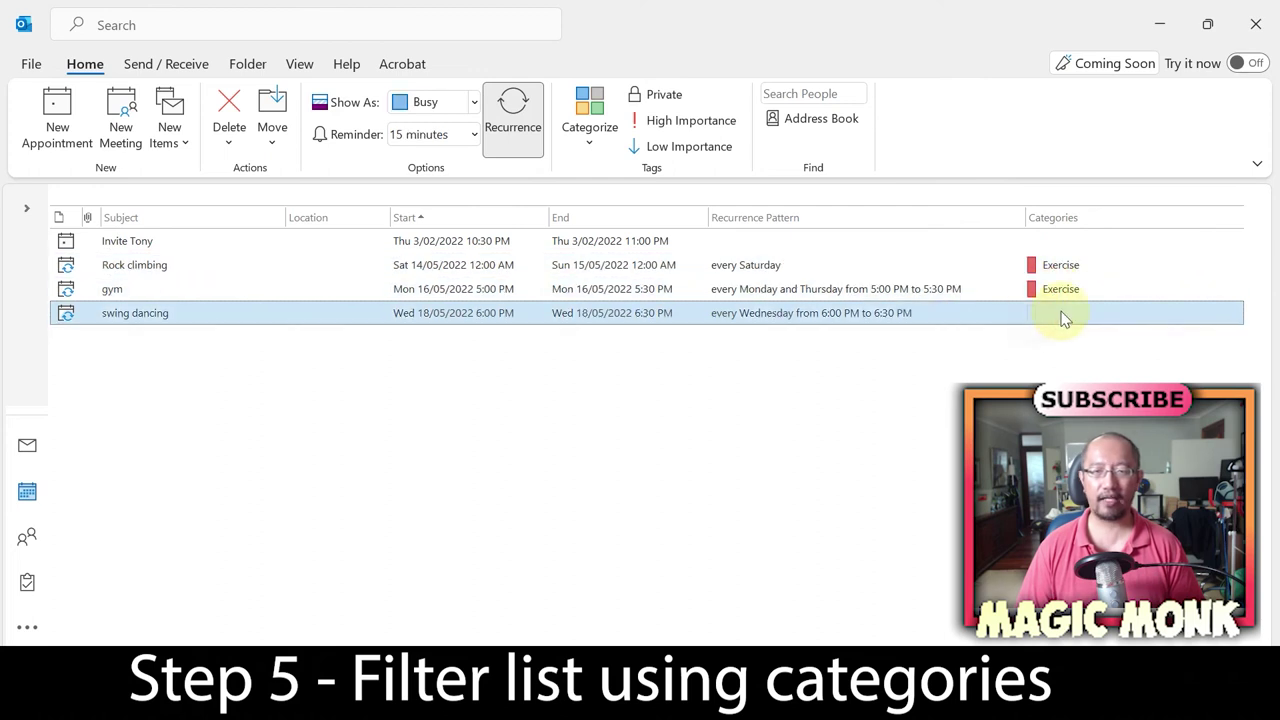
{"action": "right_click", "coordinate": [1056, 249]}
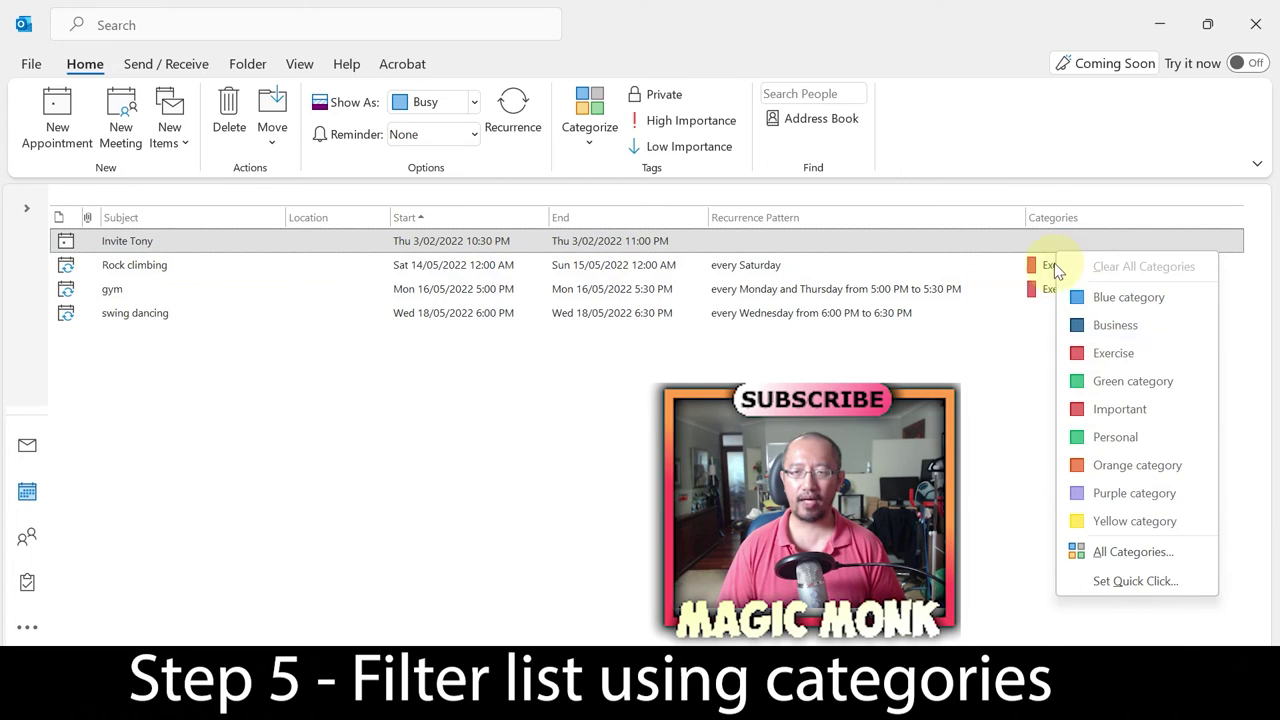
{"action": "right_click", "coordinate": [1051, 250]}
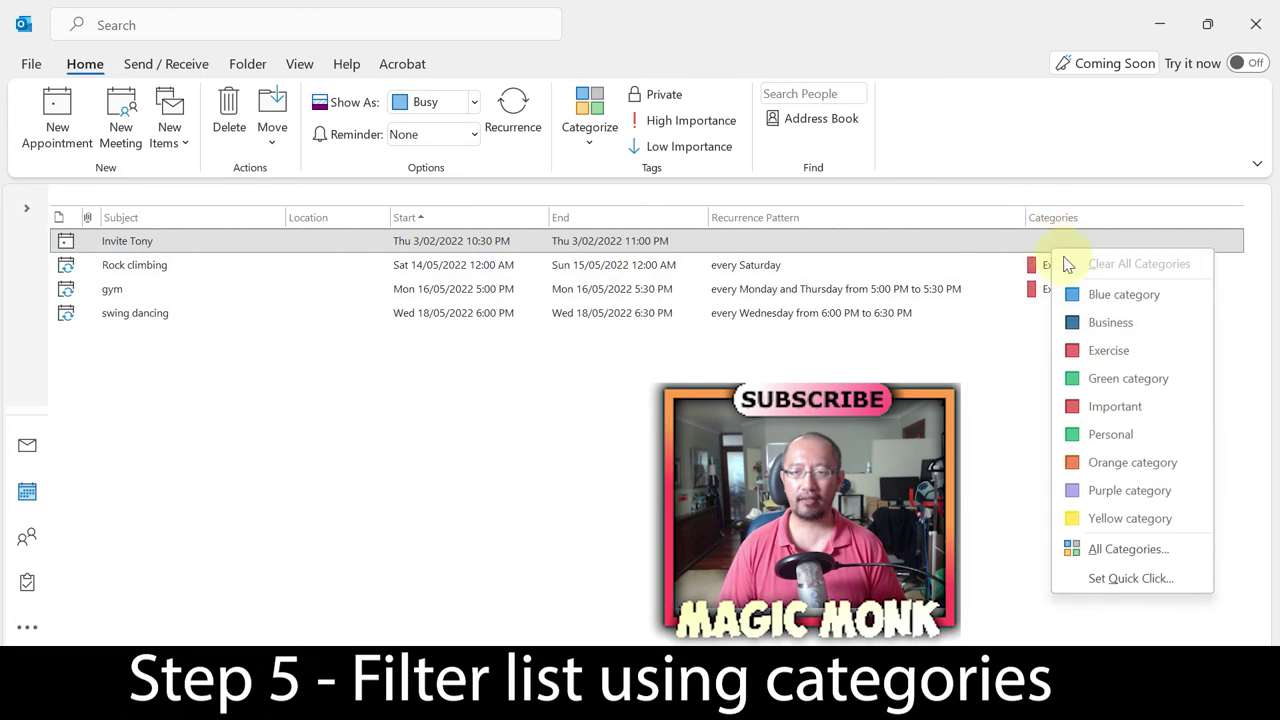
{"action": "left_click", "coordinate": [1098, 519]}
{"action": "left_click", "coordinate": [692, 393]}
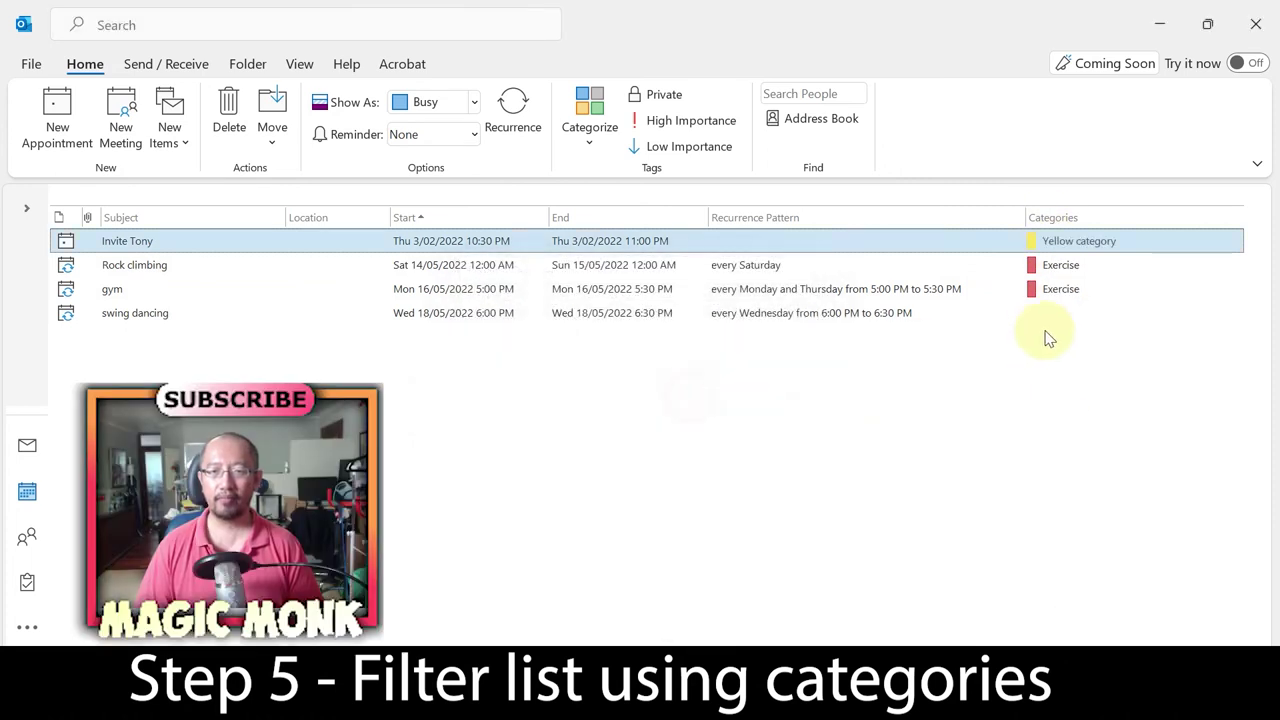
Give the swing dancing event the Blue category
{"action": "right_click", "coordinate": [1046, 313]}
{"action": "left_click", "coordinate": [1160, 360]}
{"action": "left_click", "coordinate": [1006, 430]}
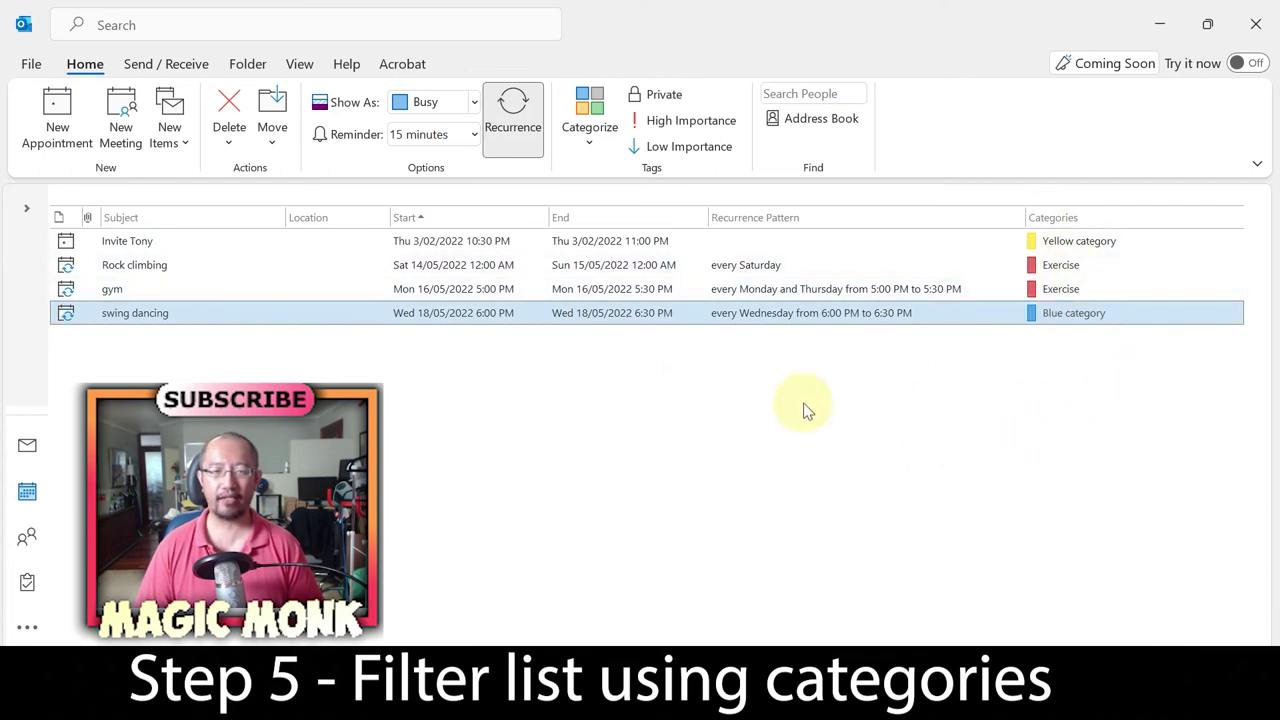
Filter the list on the Exercise category, leaving only Rock climbing and gym
{"action": "right_click", "coordinate": [712, 397]}
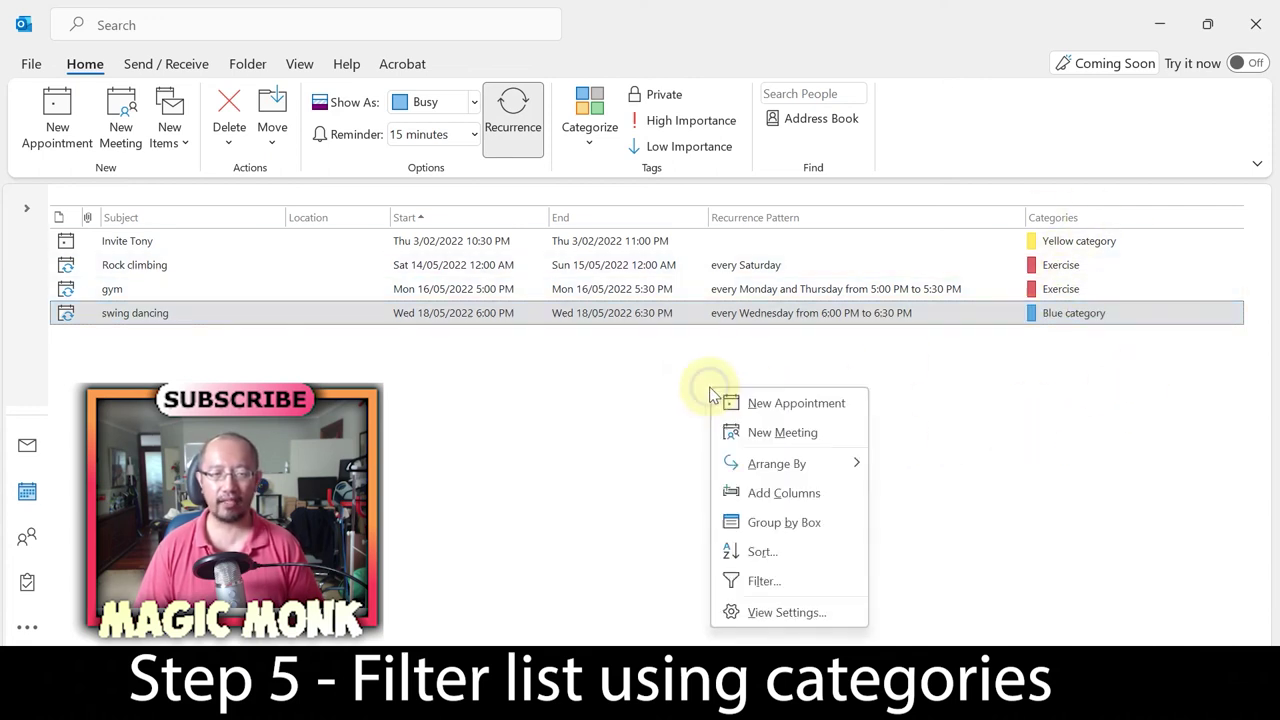
{"action": "left_click", "coordinate": [768, 583]}
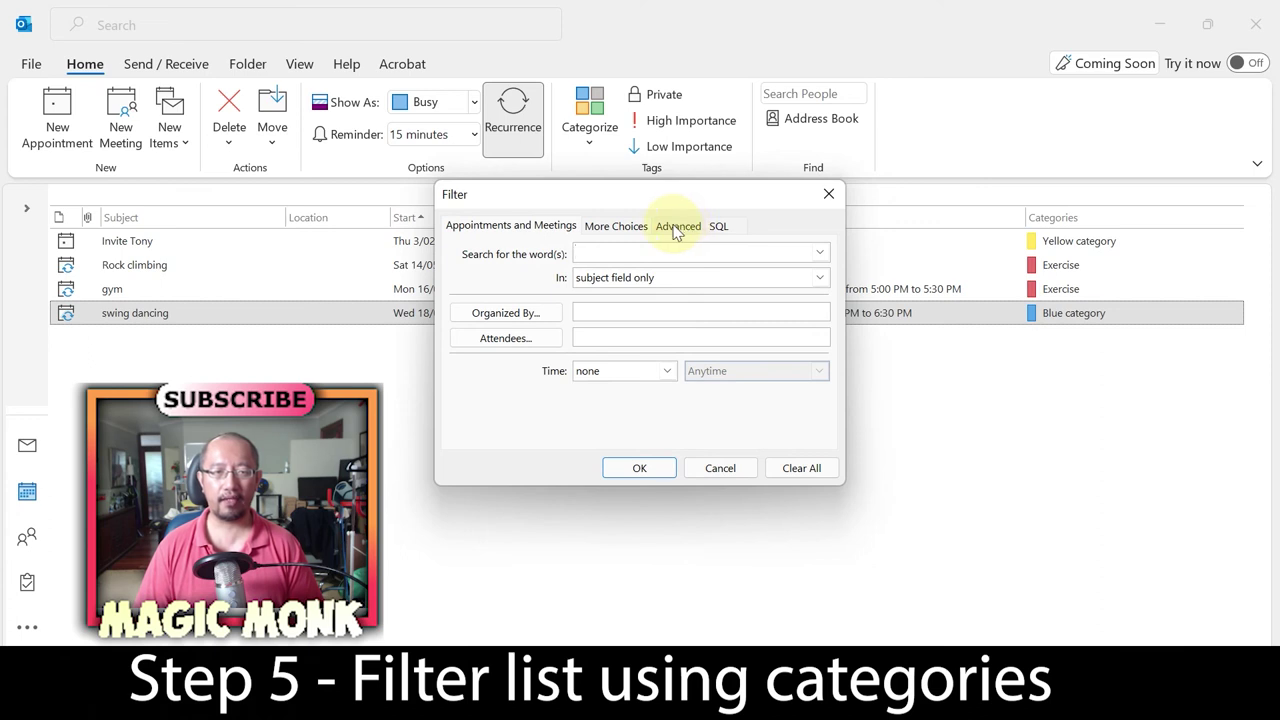
{"action": "left_click", "coordinate": [616, 226]}
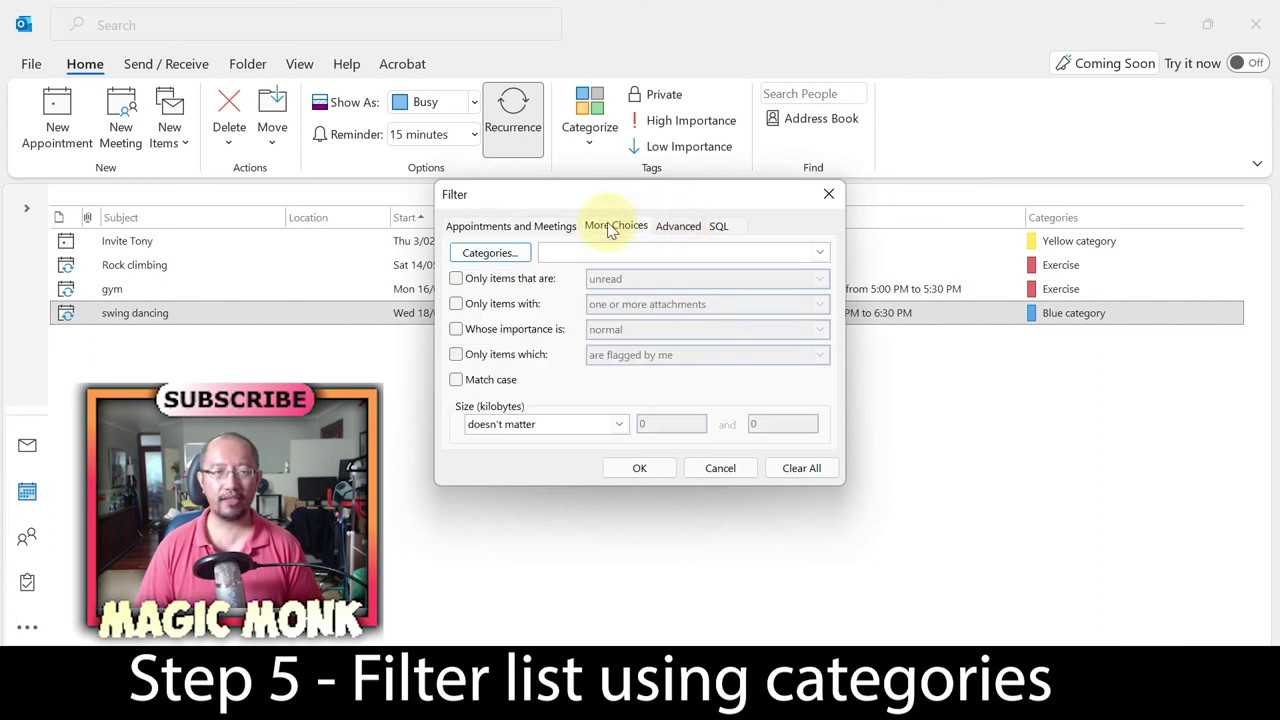
{"action": "left_click", "coordinate": [489, 255]}
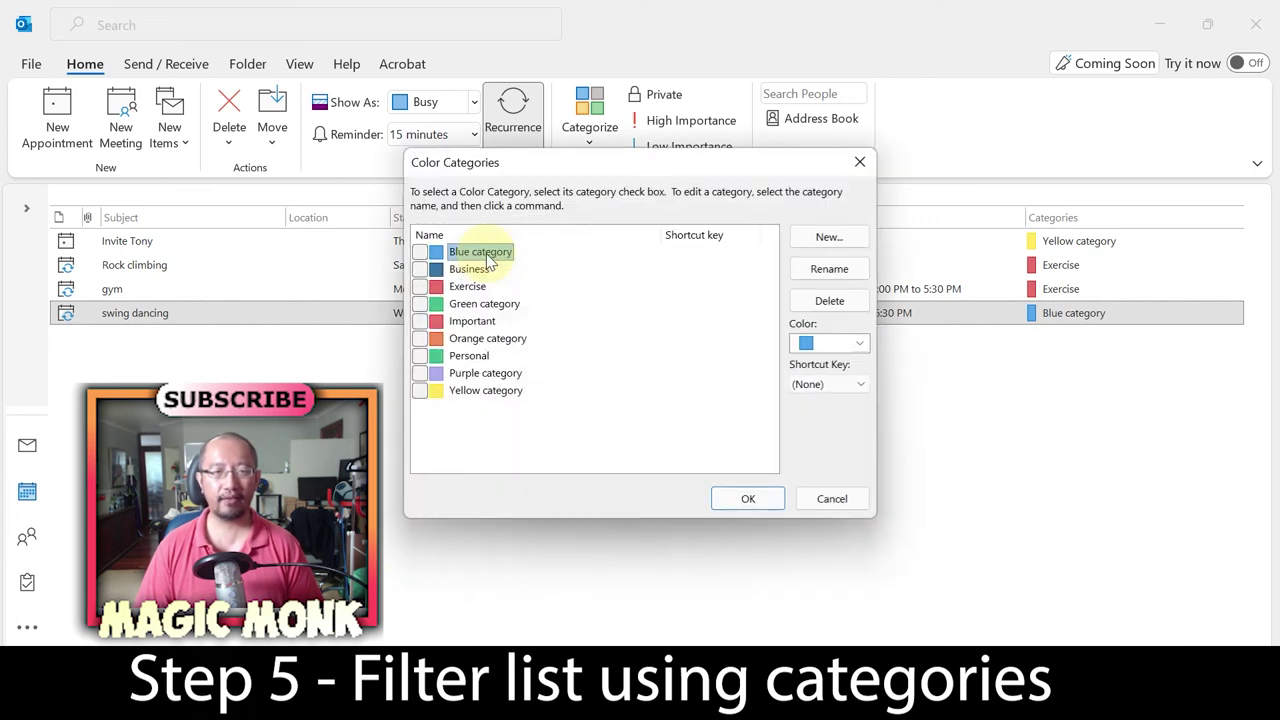
{"action": "left_click", "coordinate": [420, 287]}
{"action": "left_click", "coordinate": [745, 498]}
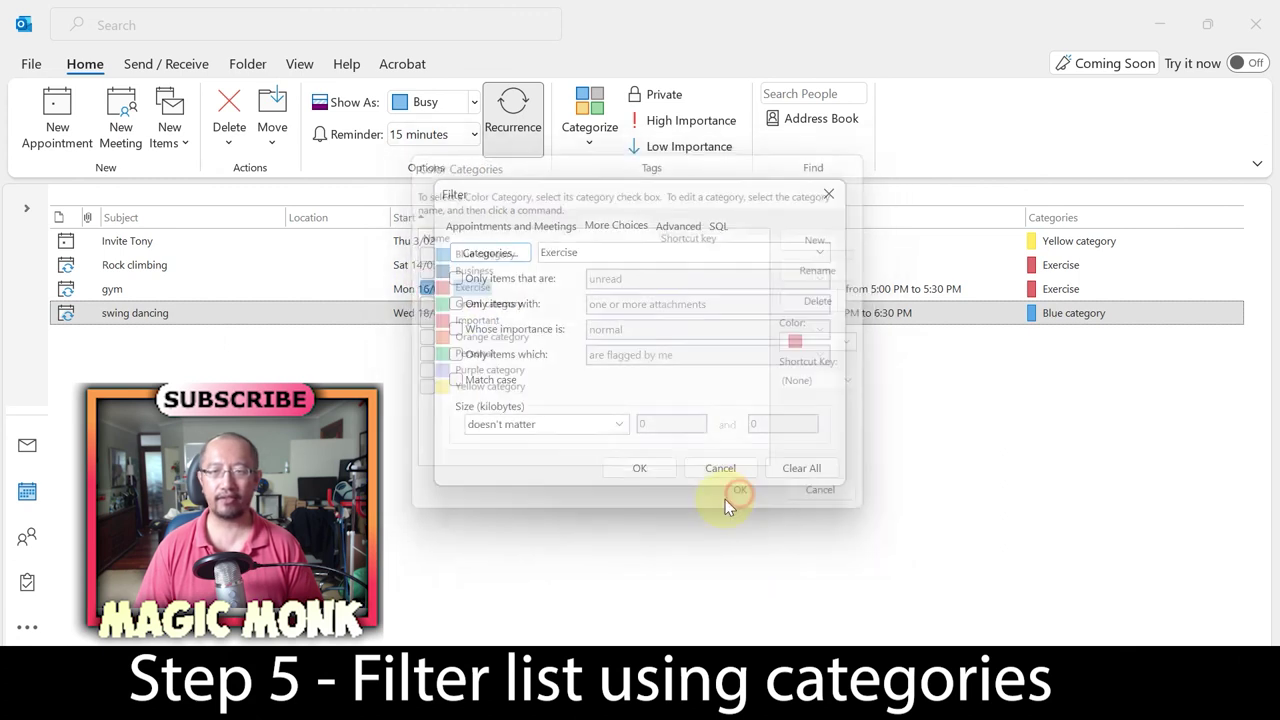
{"action": "left_click", "coordinate": [641, 469]}
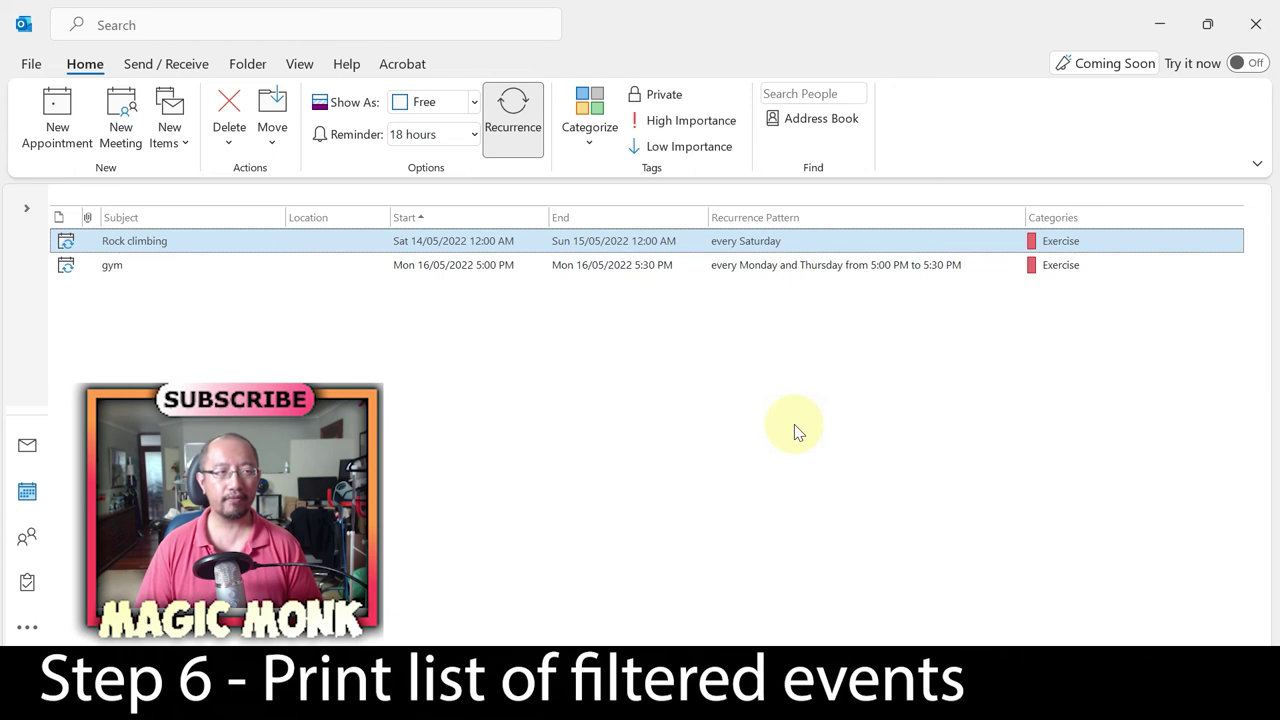
Preview the two Exercise events in Table Style, checking zoom and keeping Adobe PDF as printer
{"action": "left_click", "coordinate": [31, 70]}
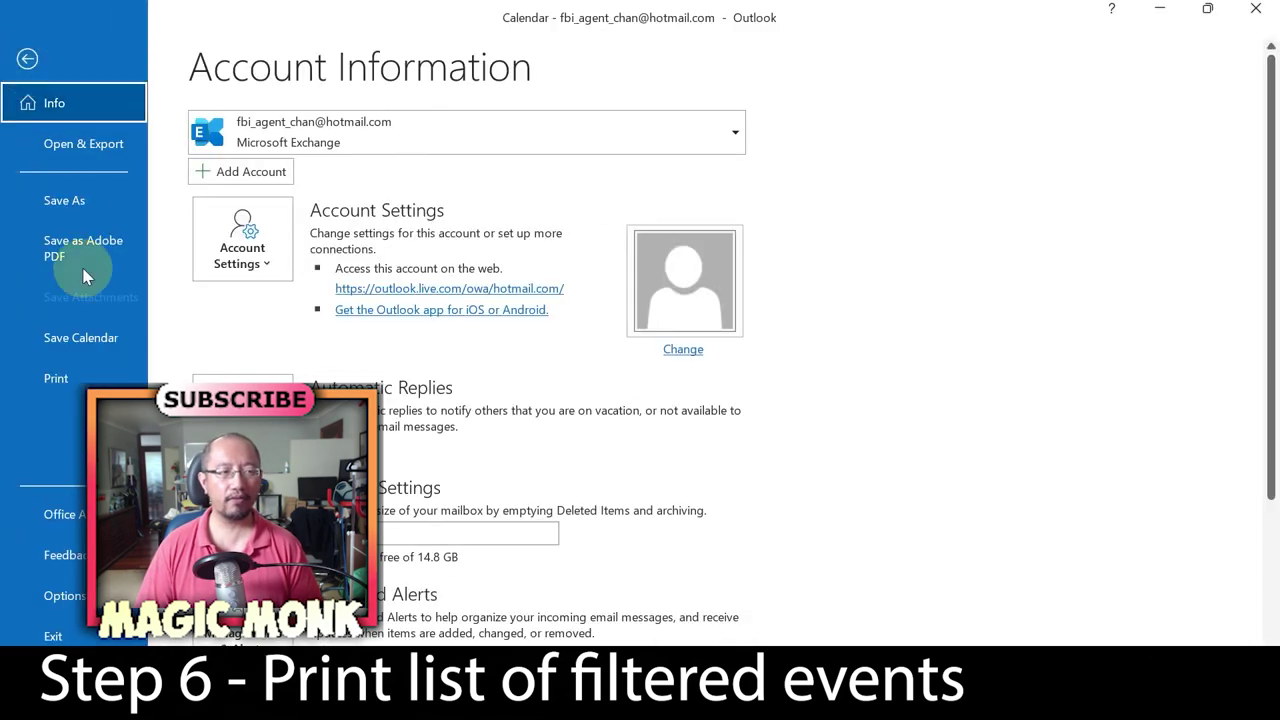
{"action": "left_click", "coordinate": [68, 383]}
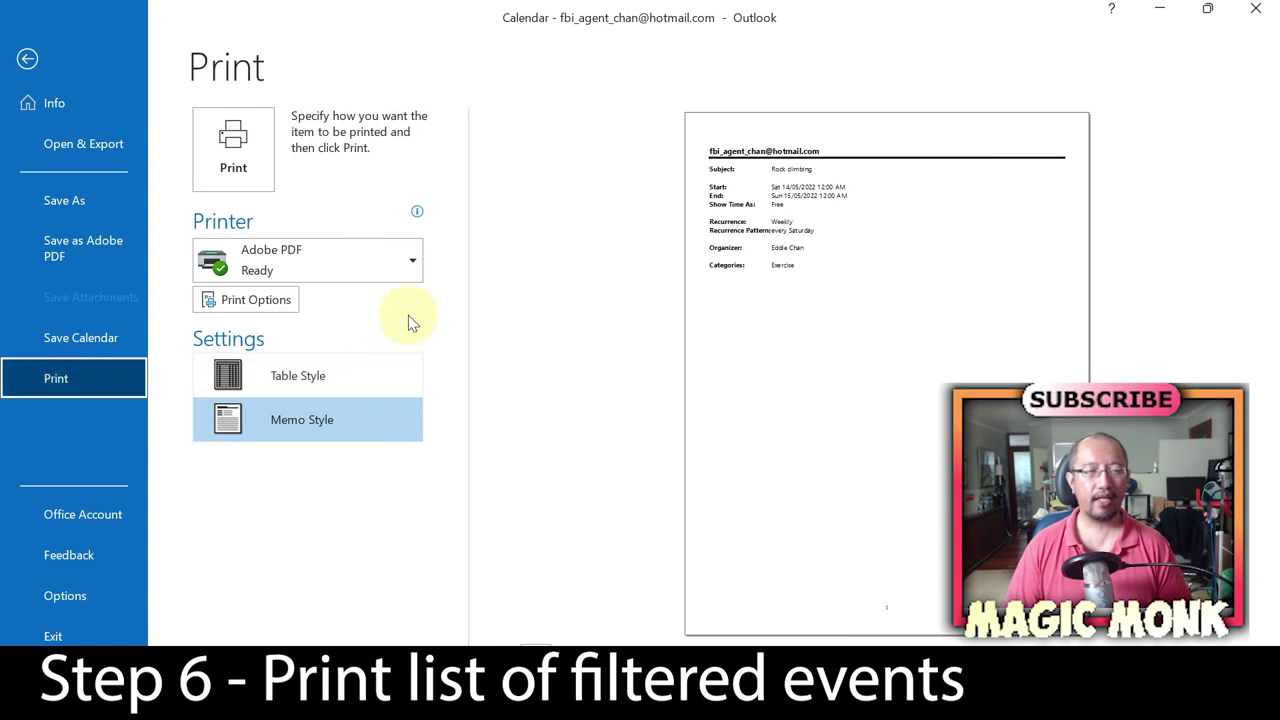
{"action": "left_click", "coordinate": [313, 379]}
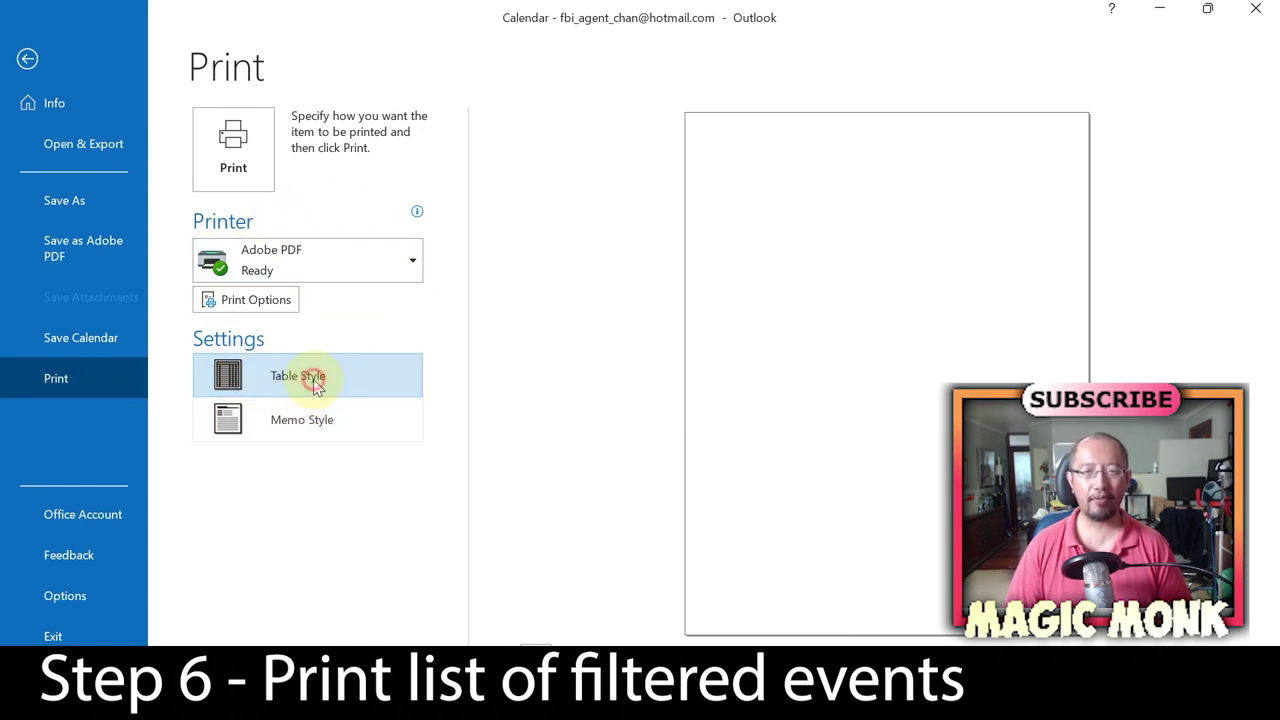
{"action": "left_click", "coordinate": [841, 137]}
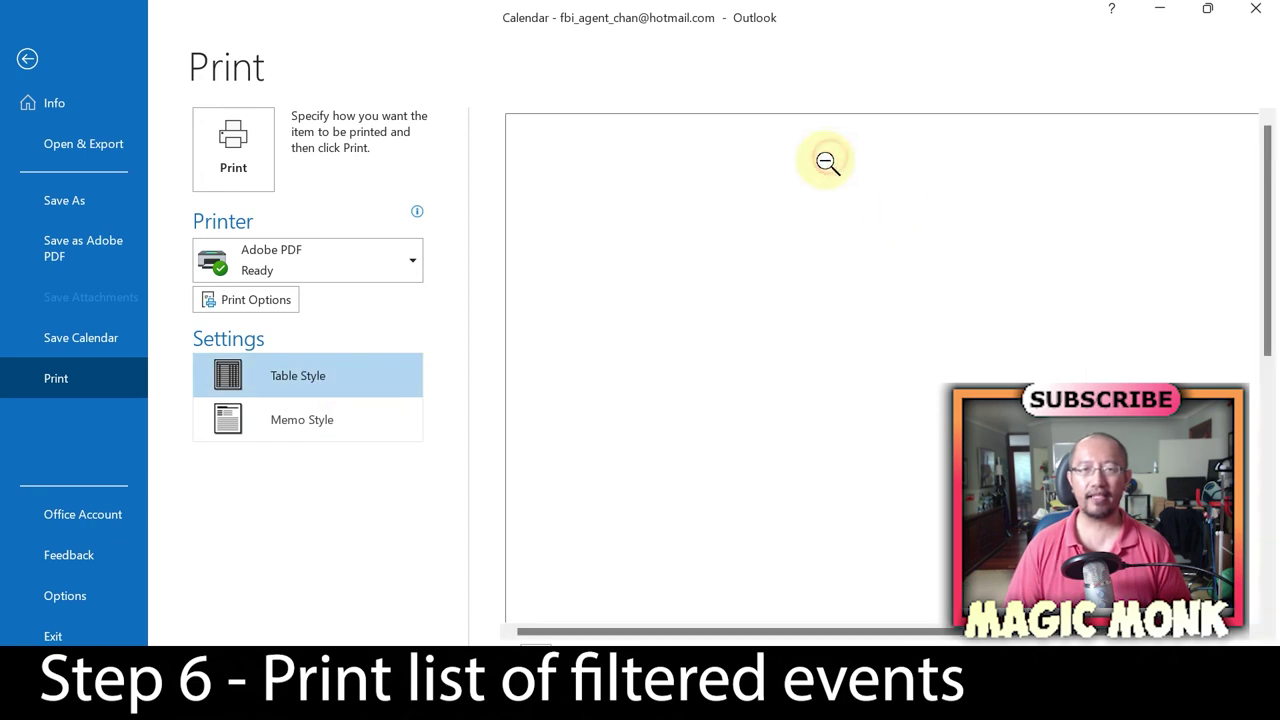
{"action": "left_click", "coordinate": [793, 281]}
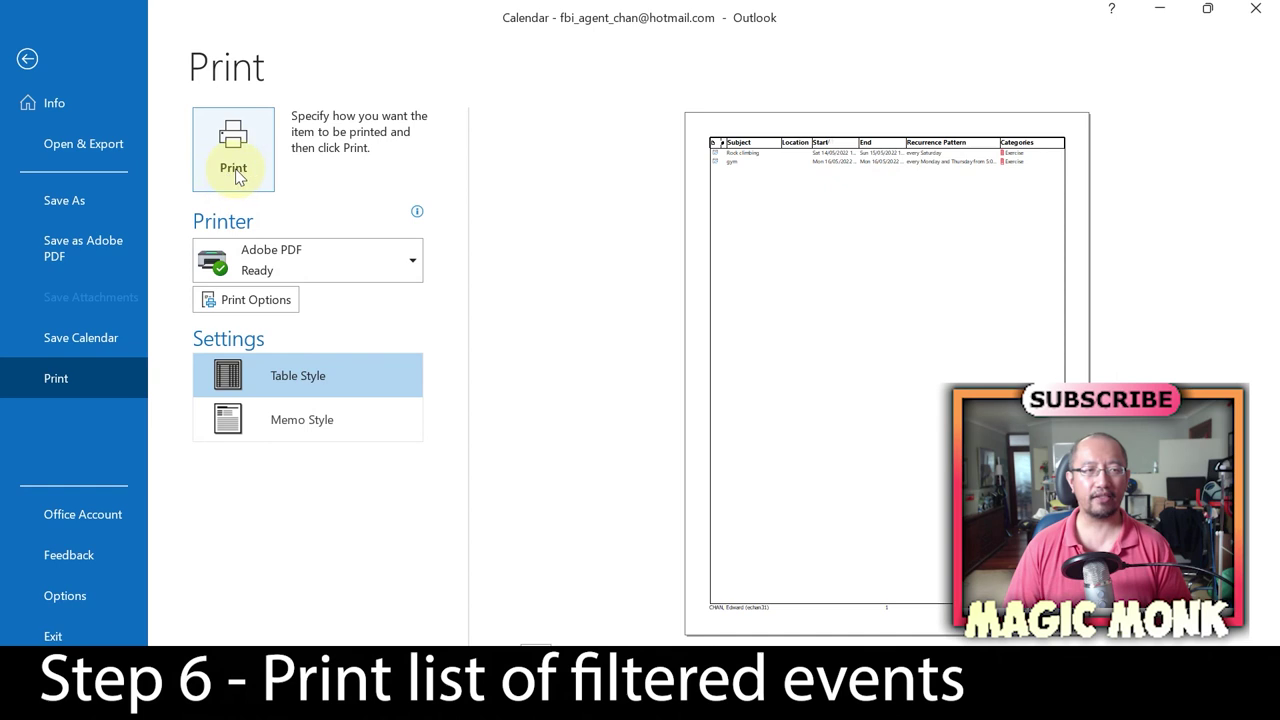
{"action": "left_click", "coordinate": [329, 265]}
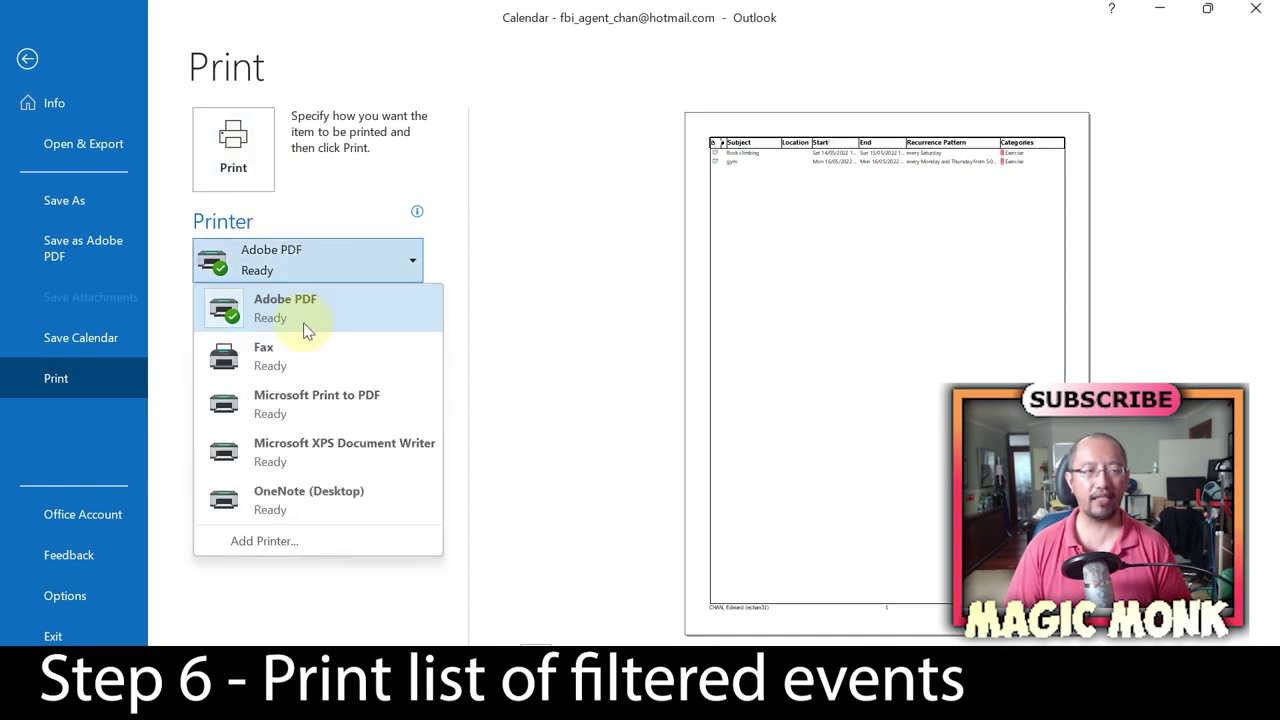
{"action": "left_click", "coordinate": [603, 347]}
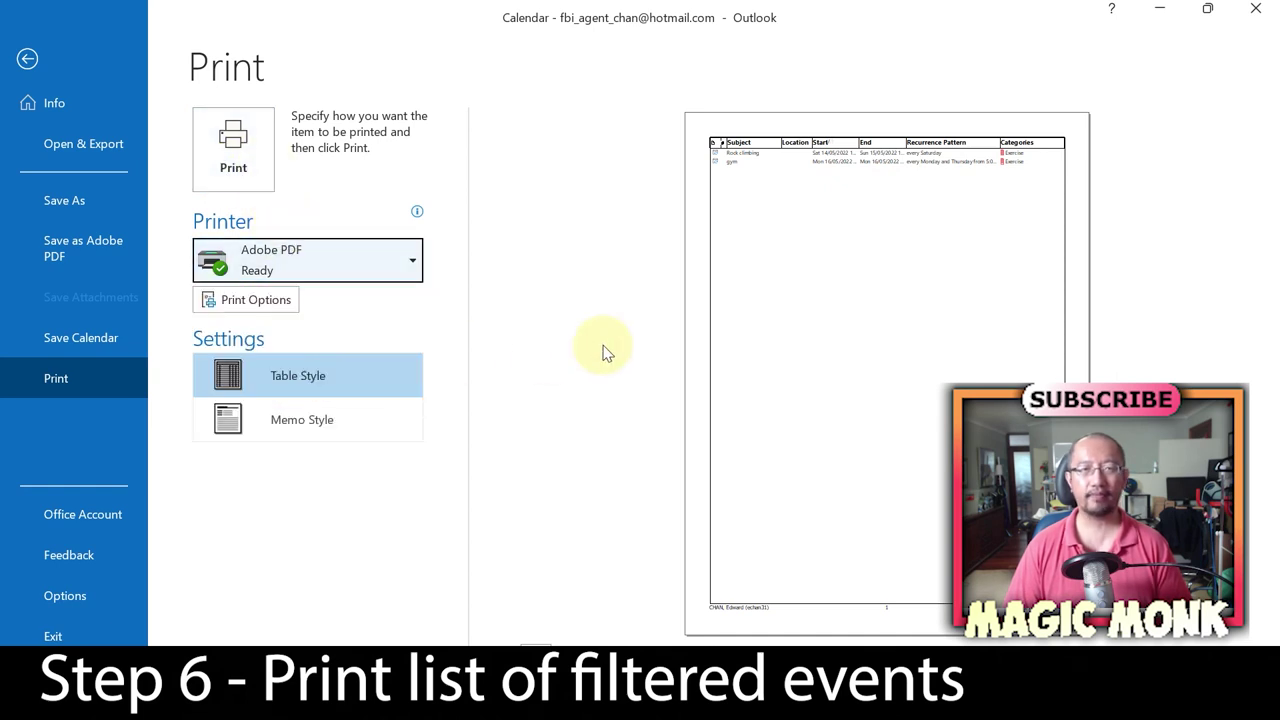